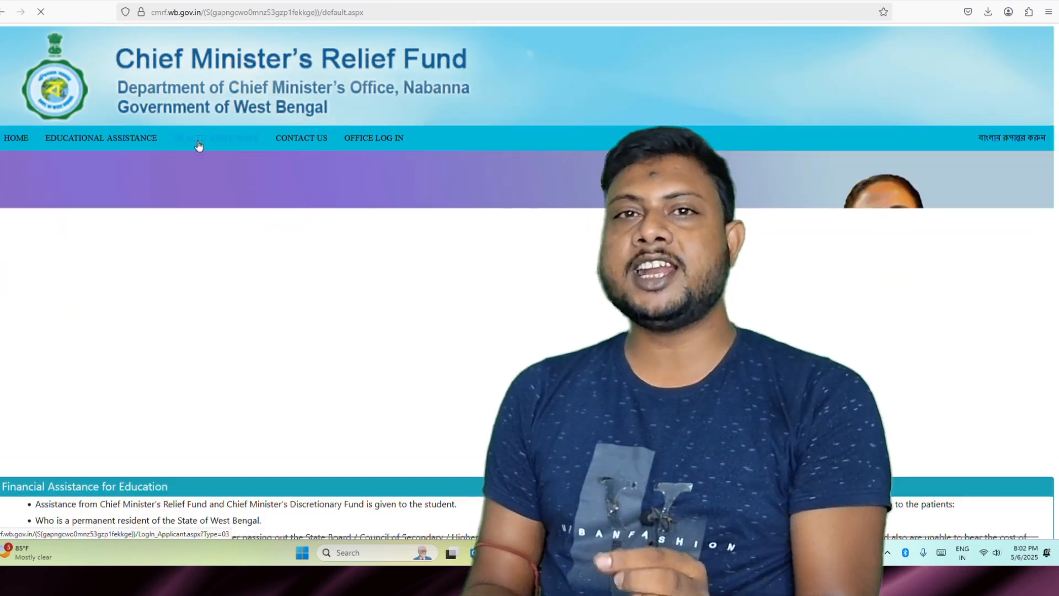
- Open the applicant login page for Financial Assistance for Education and dismiss the saved-login suggestions
scroll(412, 260, down, 4)
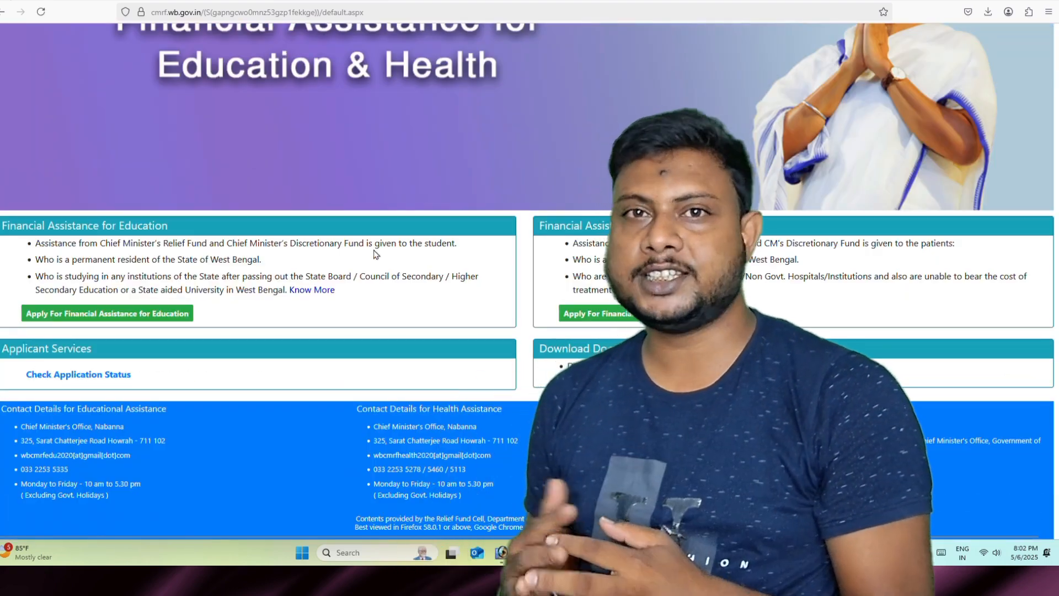
drag(162, 226, 119, 228)
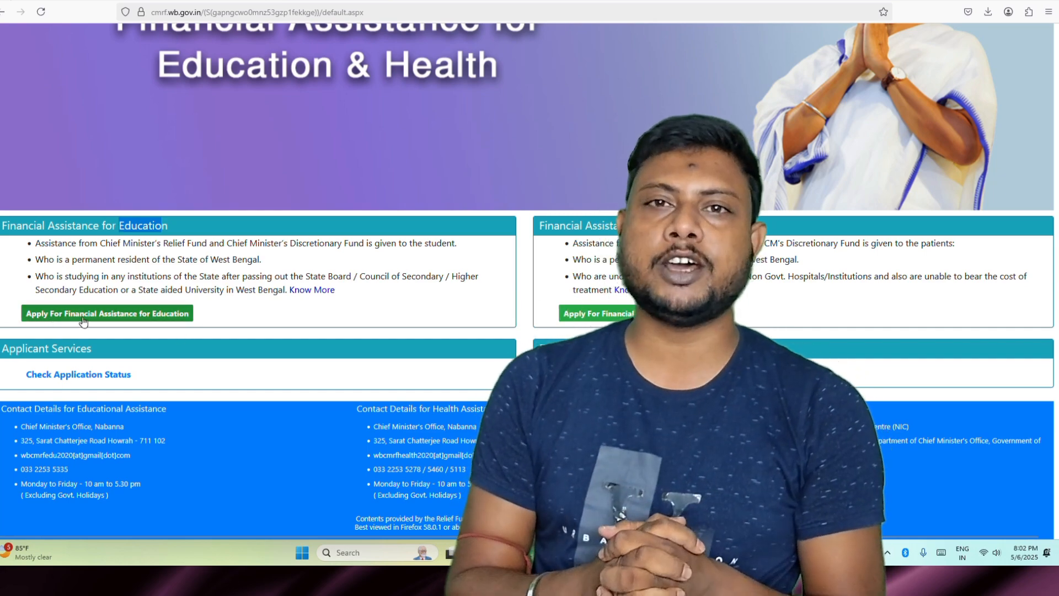
click(85, 315)
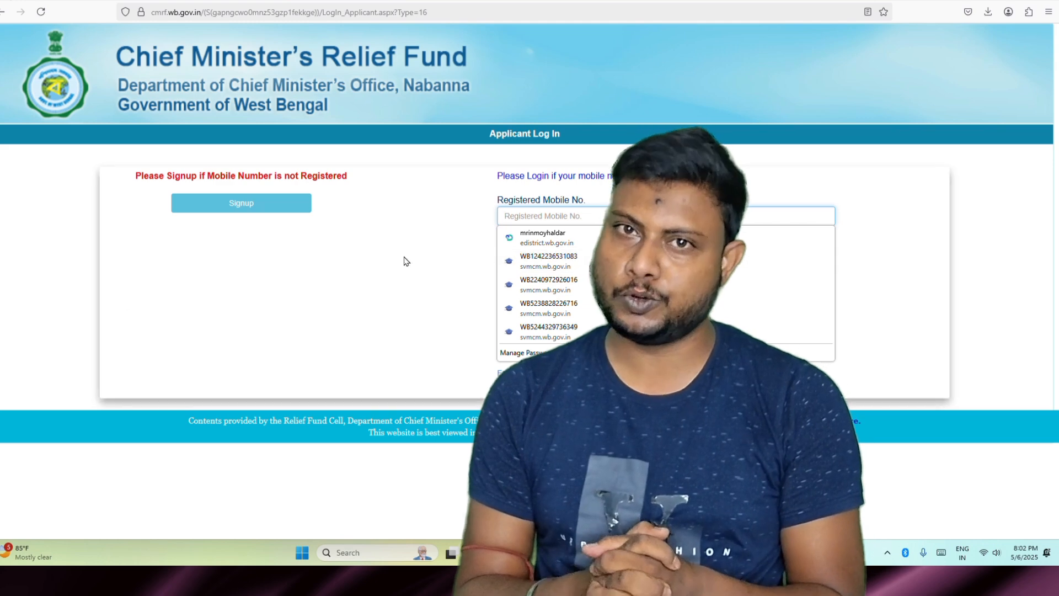
click(479, 285)
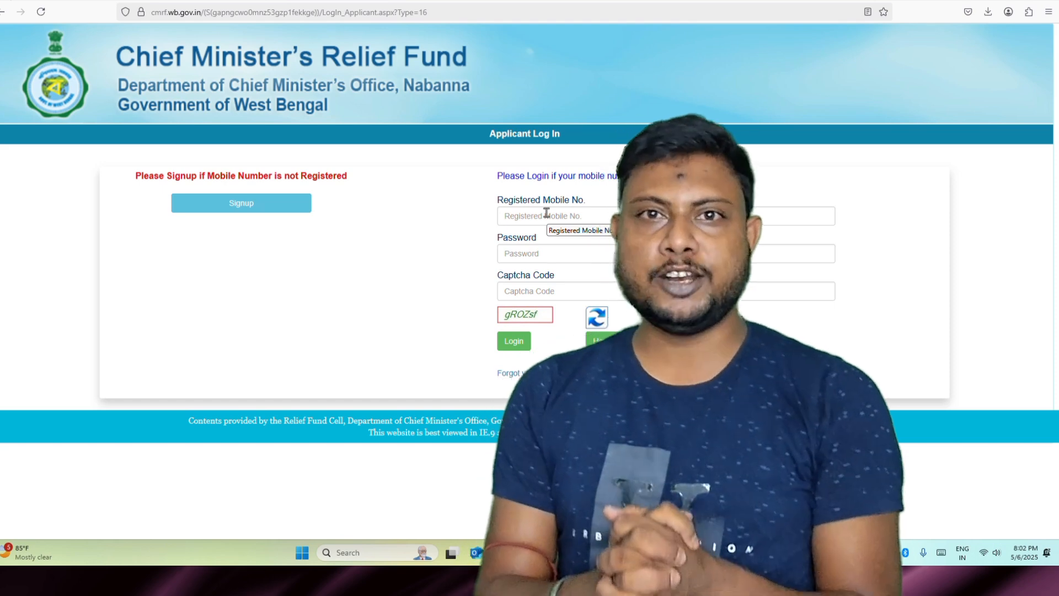
- View the Applicant Sign Up form for unregistered mobile numbers and return to the applicant login page
click(242, 206)
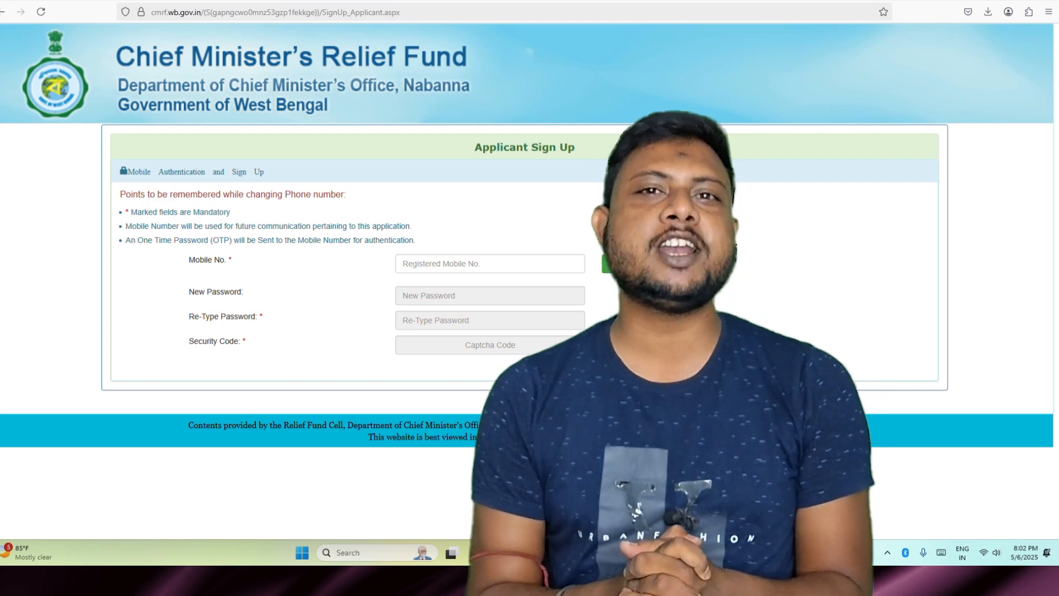
mouse_move(440, 293)
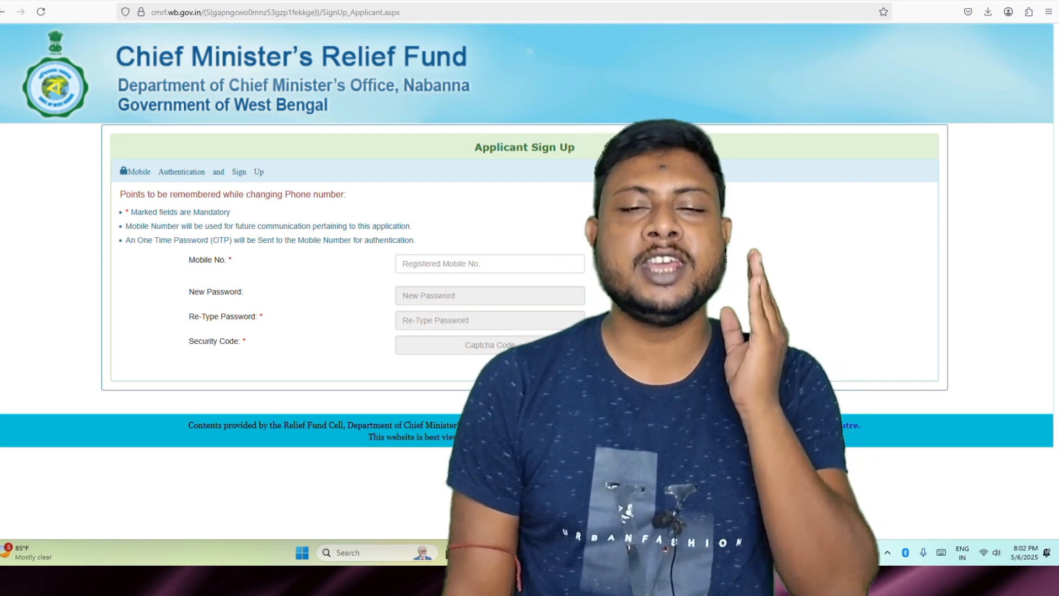
click(3, 12)
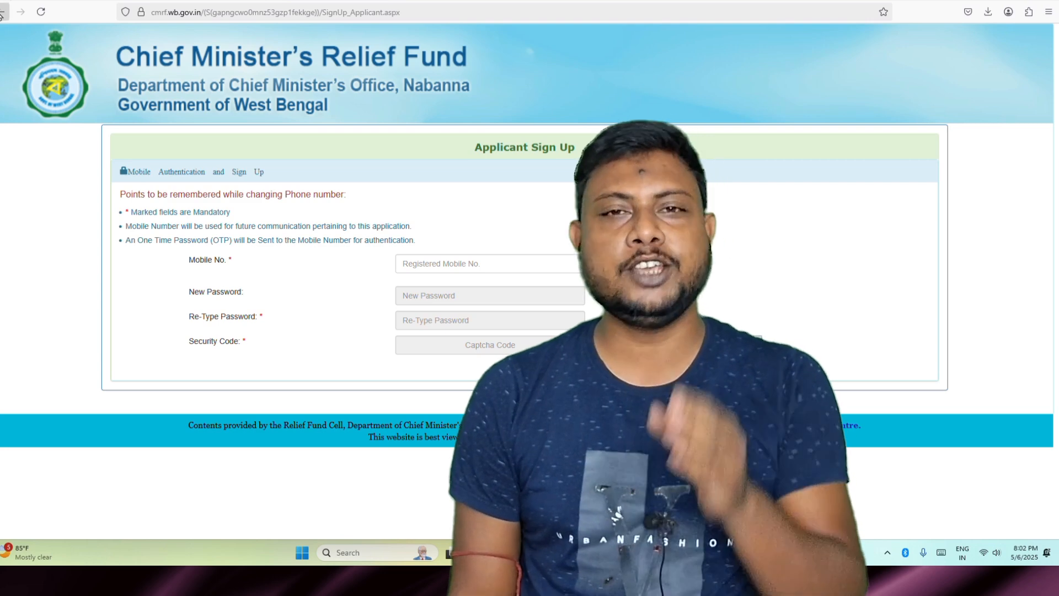
click(473, 226)
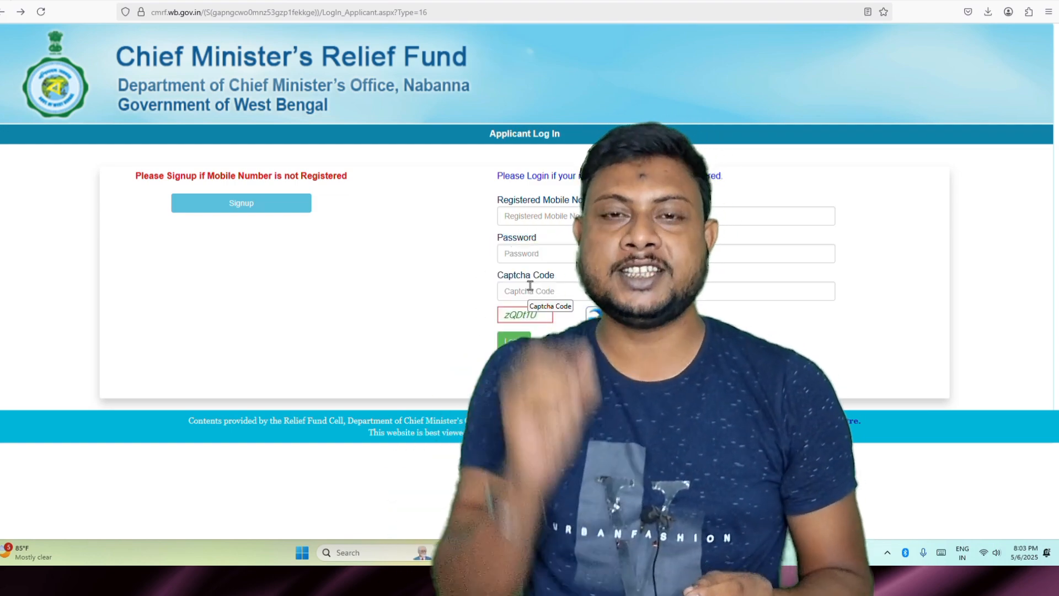
- Enter the registered mobile number, account password and captcha code in the applicant login form
click(547, 215)
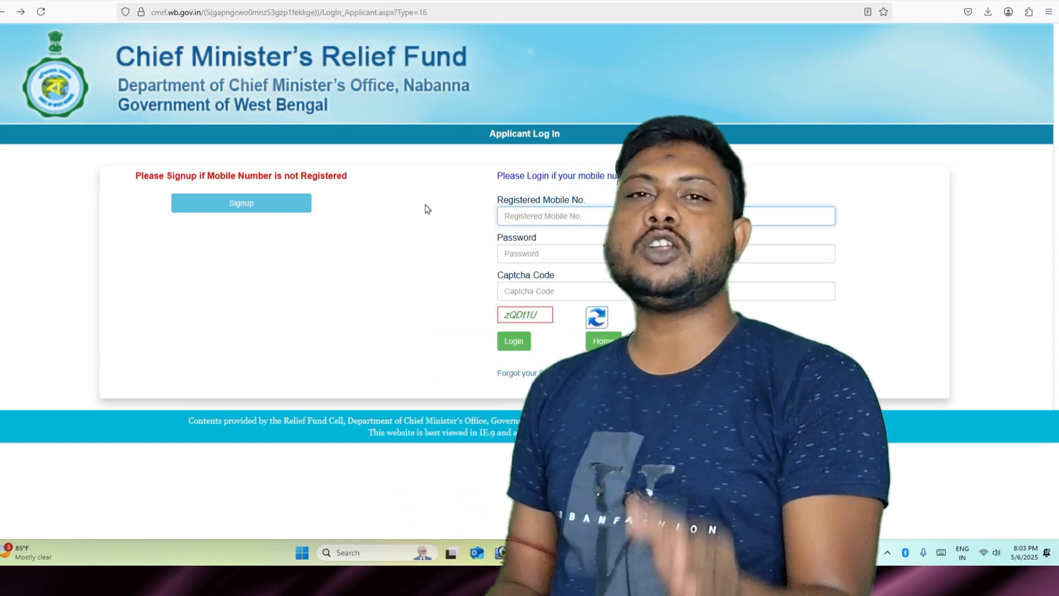
text(9)
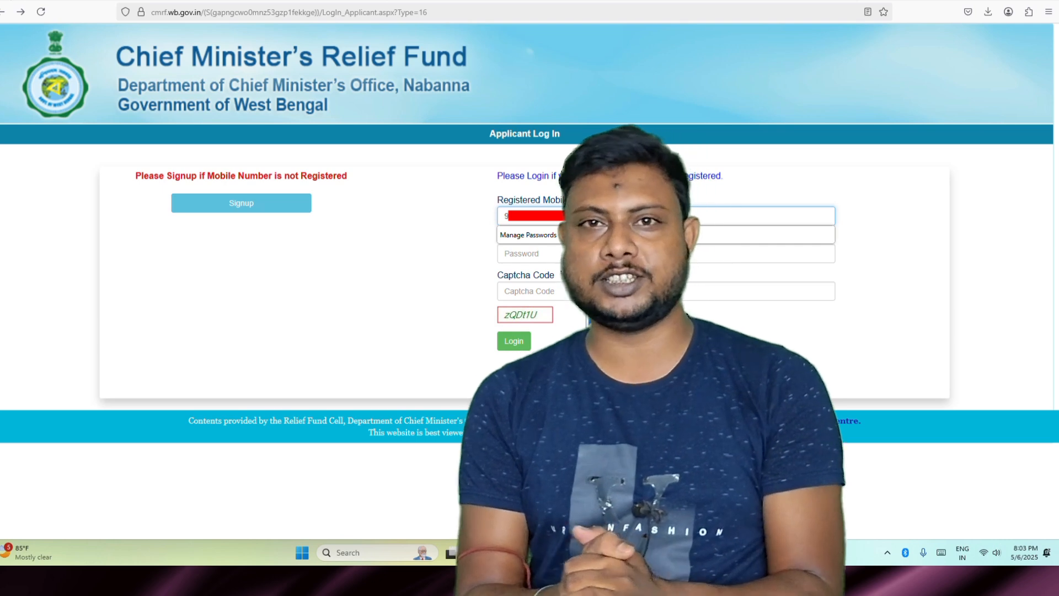
key(BackSpace)
text(7)
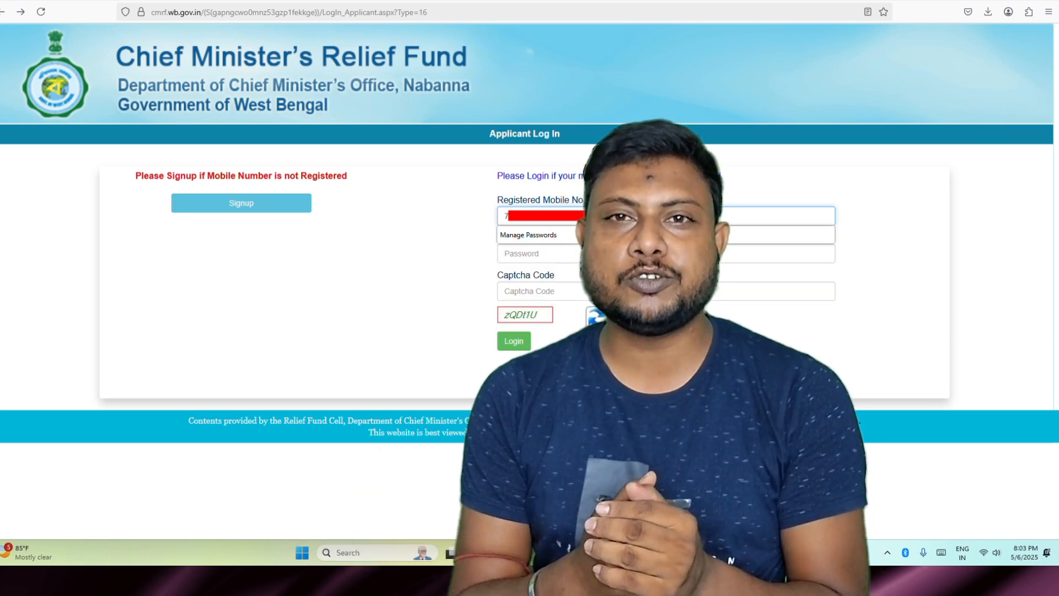
click(529, 253)
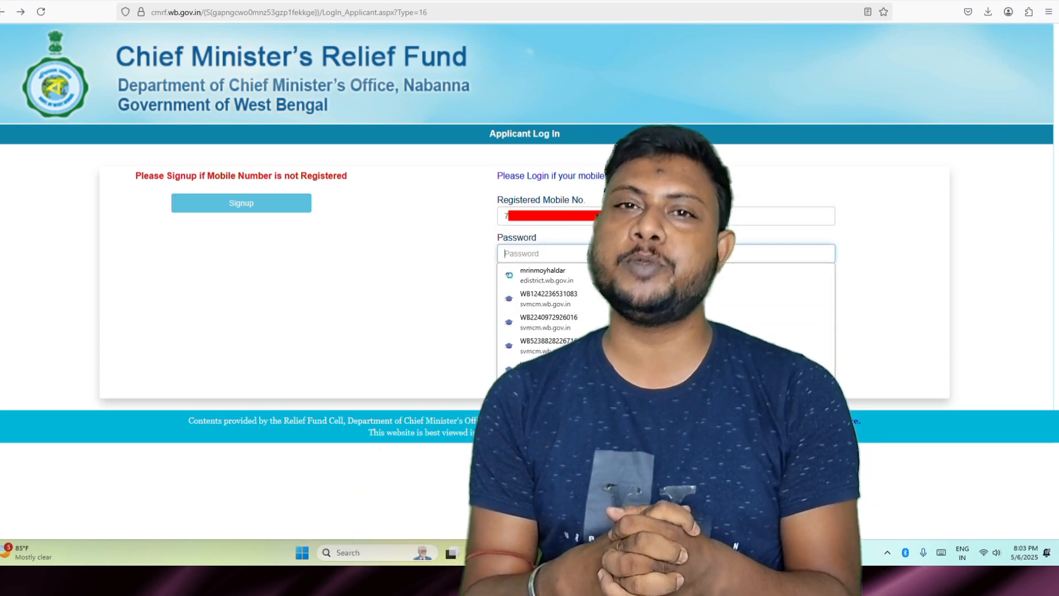
text(•••••)
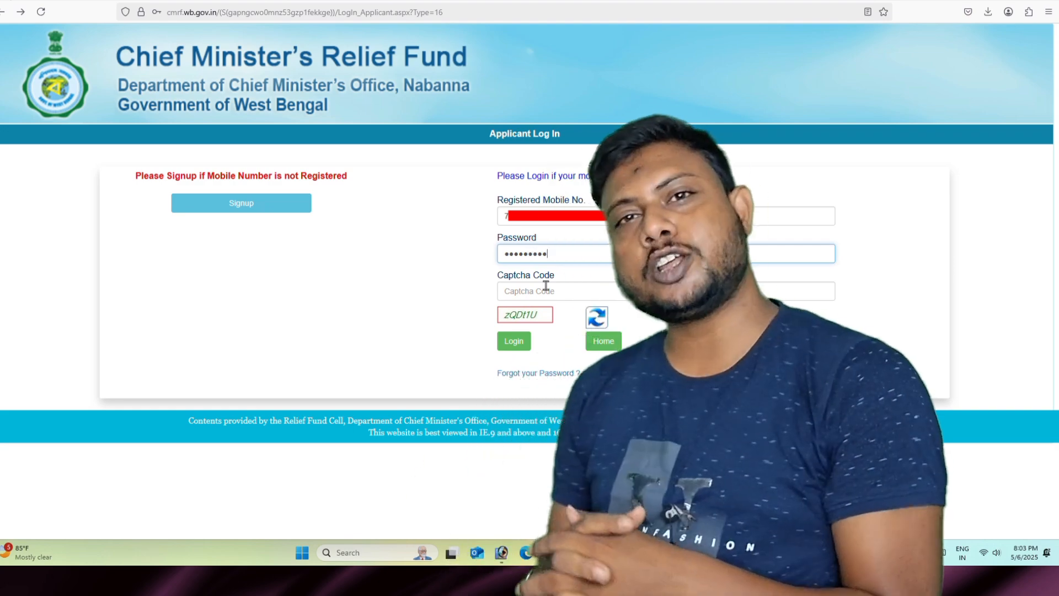
click(545, 288)
text(zQ)
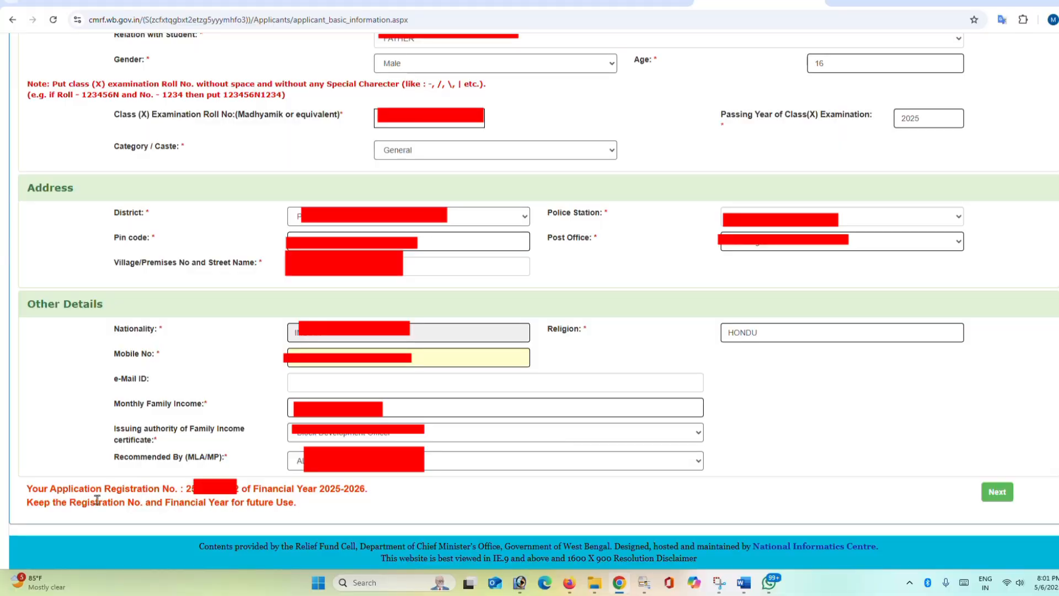
- Highlight the application registration number, switch to Firefox and open the Chief Minister's Relief Fund site from the Nabanna scholarship search results
drag(186, 488, 236, 488)
click(569, 583)
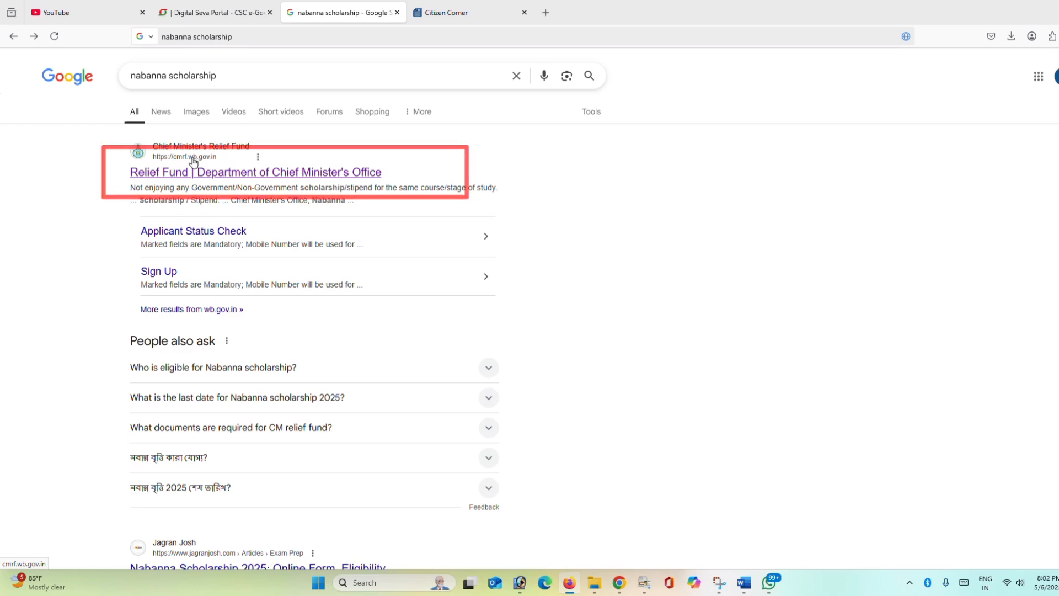
click(214, 172)
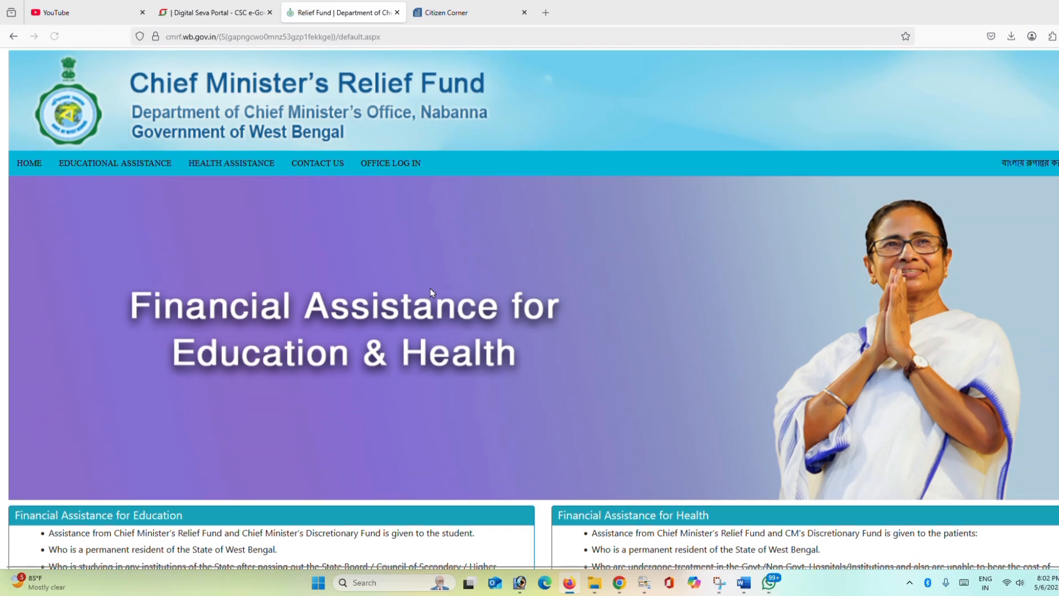
- Go to the Financial Assistance for Education section and open its application login page, closing the saved-login suggestions
scroll(724, 274, down, 5)
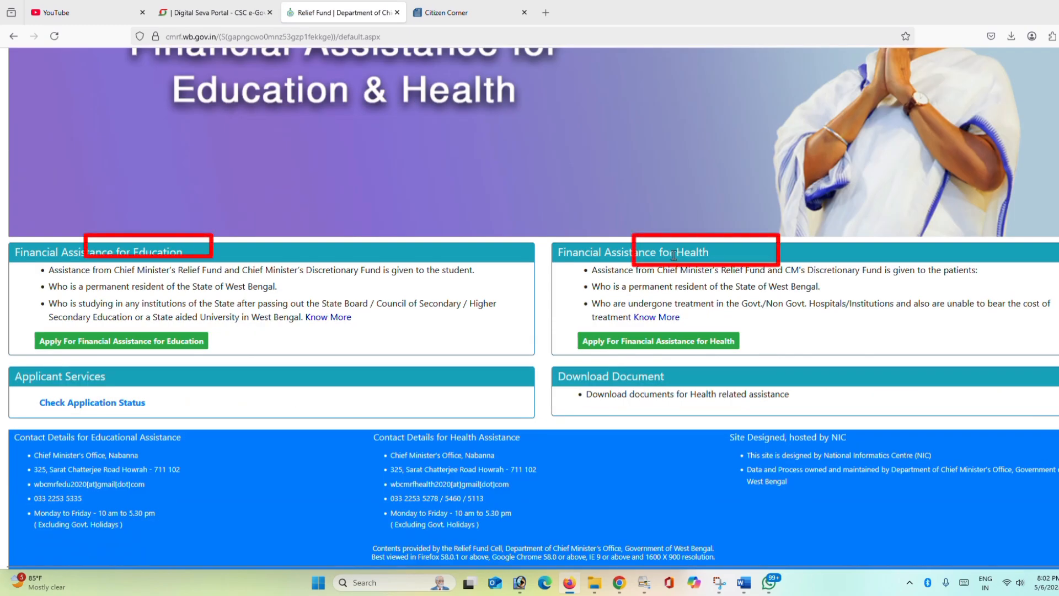
drag(674, 252, 710, 253)
drag(177, 253, 120, 254)
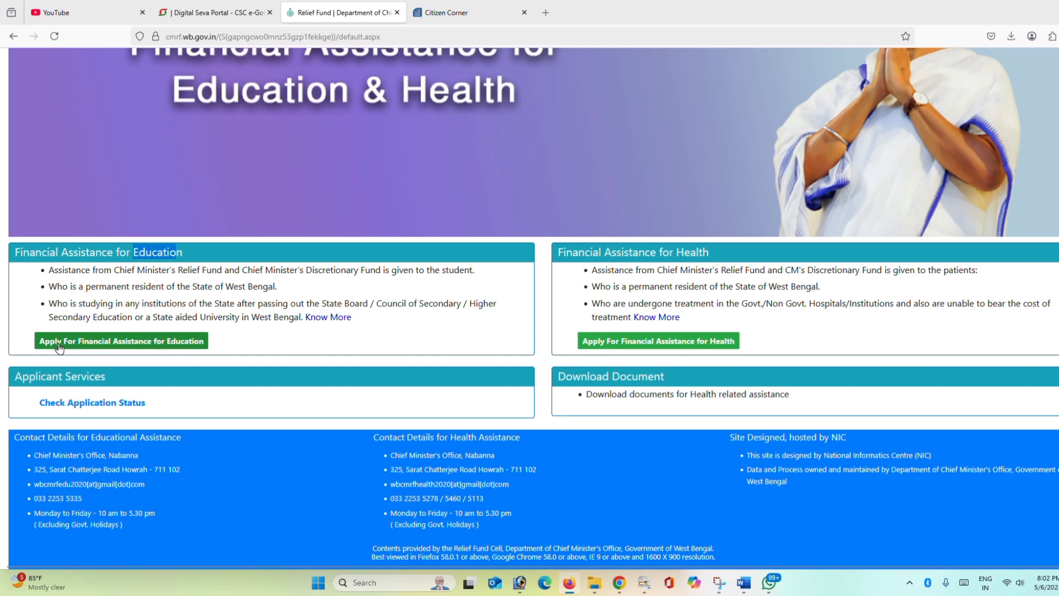
click(100, 343)
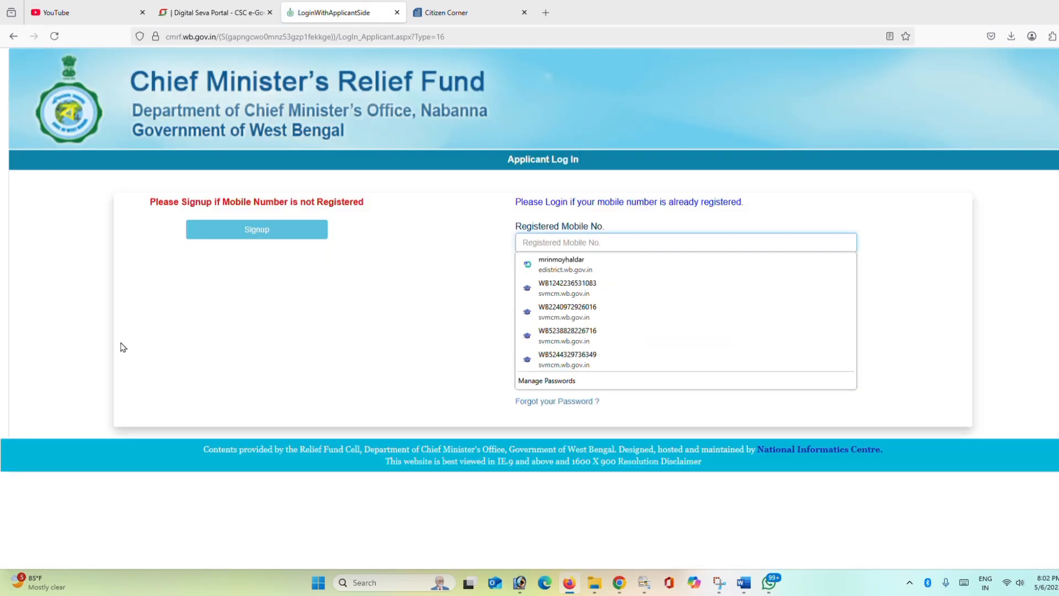
click(292, 289)
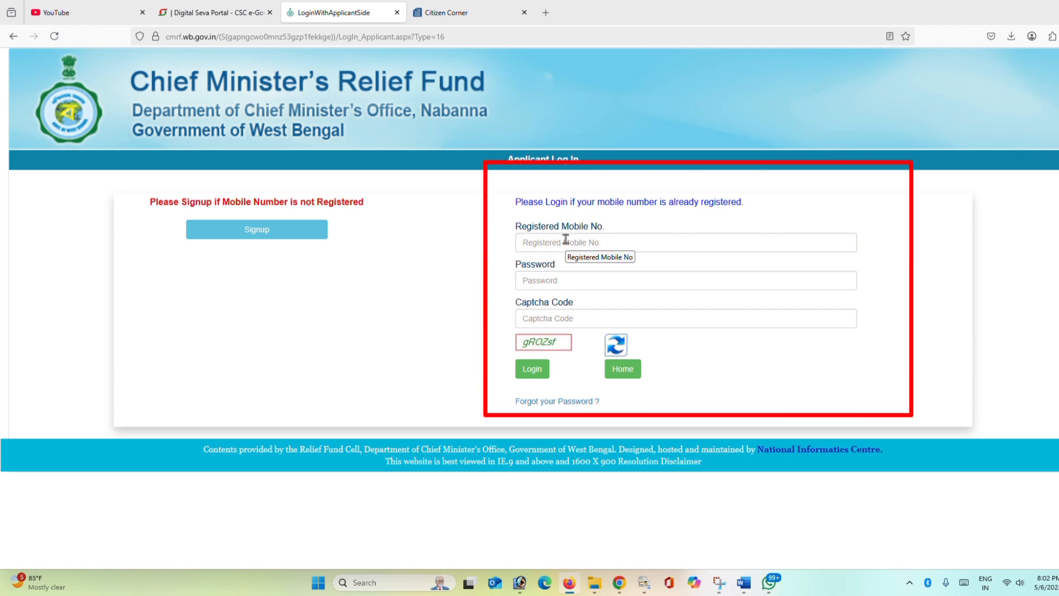
- Look over the mobile authentication and password fields of the sign-up form and go back to the login page
click(260, 233)
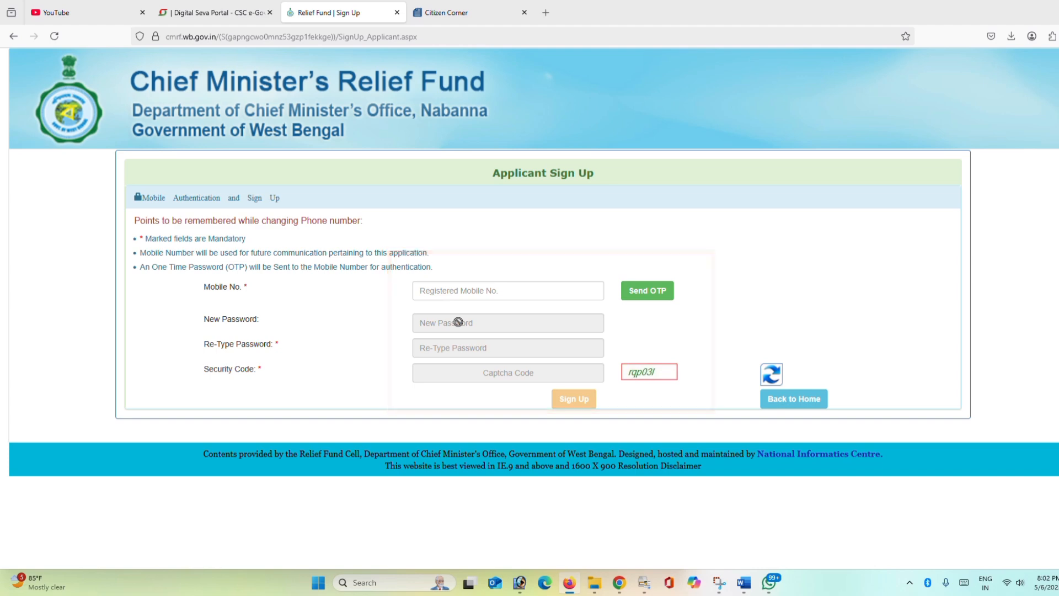
mouse_move(457, 322)
click(13, 36)
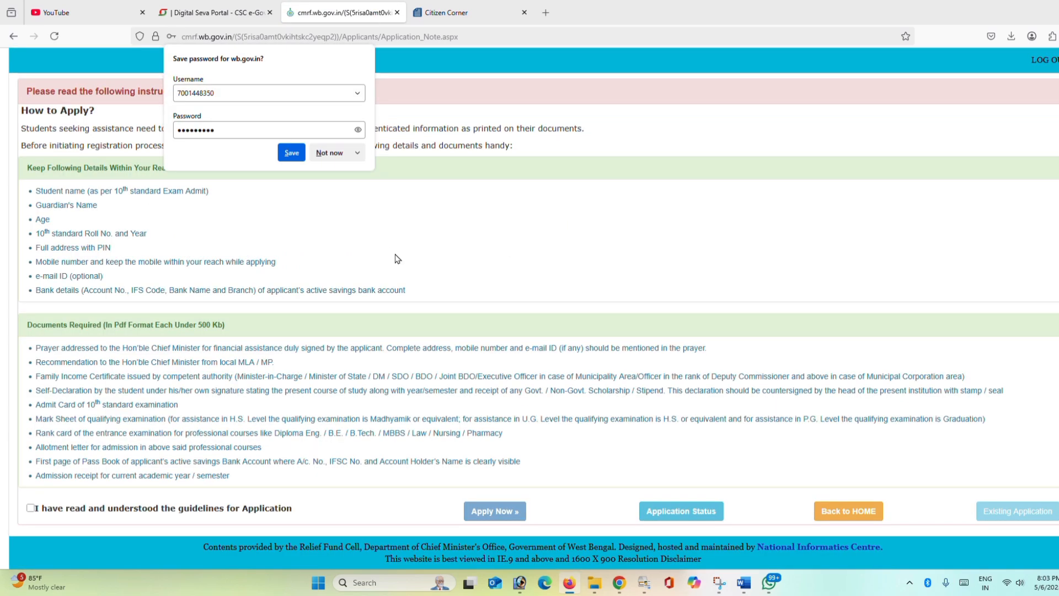
- Dismiss the password-saving prompt and review the required documents' size limit, the prayer letter and the MLA/MP recommendation
click(395, 257)
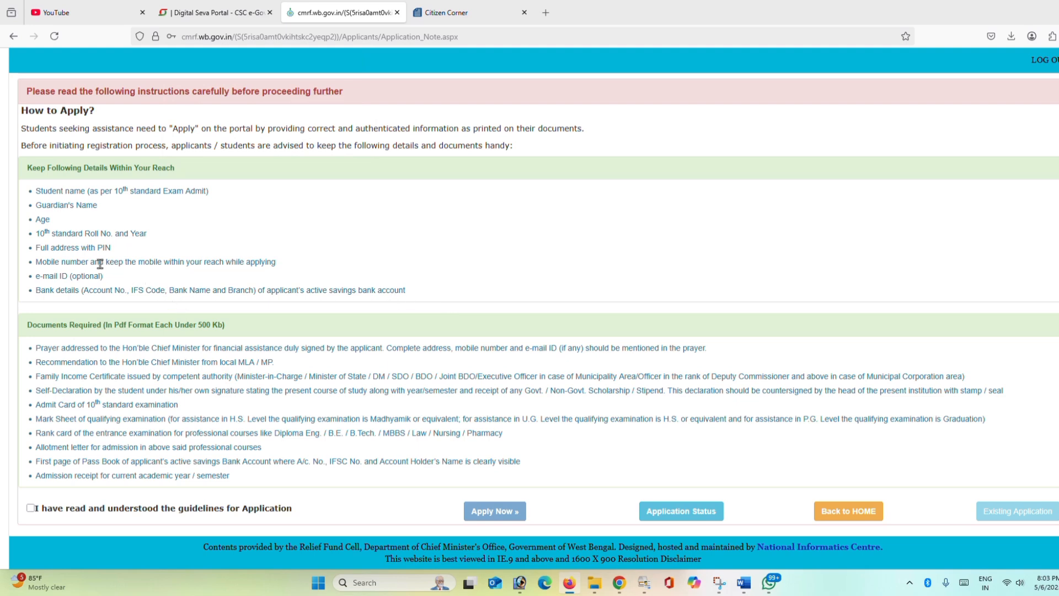
drag(192, 325, 218, 324)
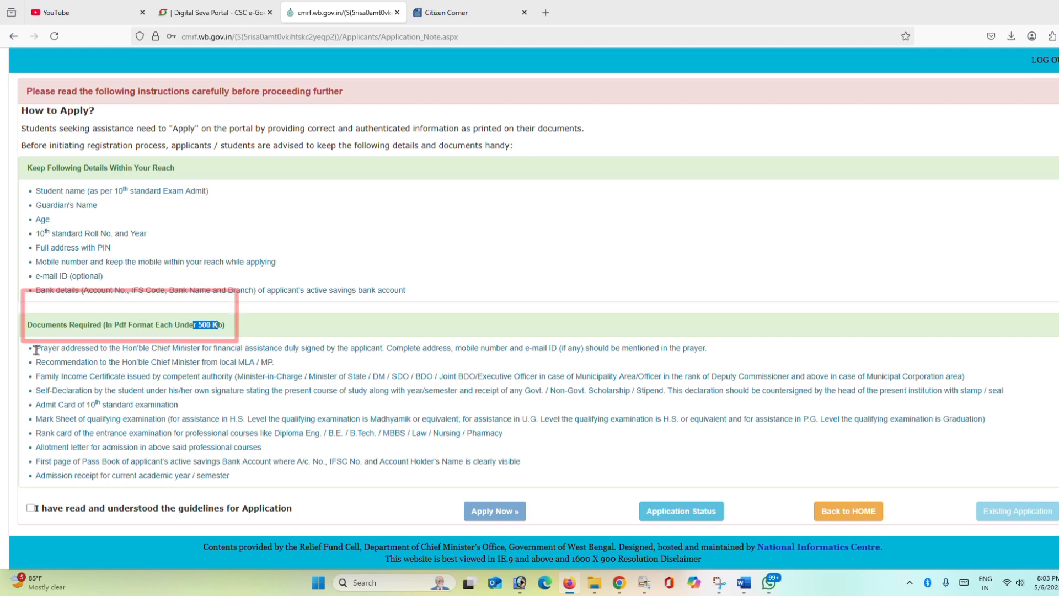
drag(36, 348, 257, 345)
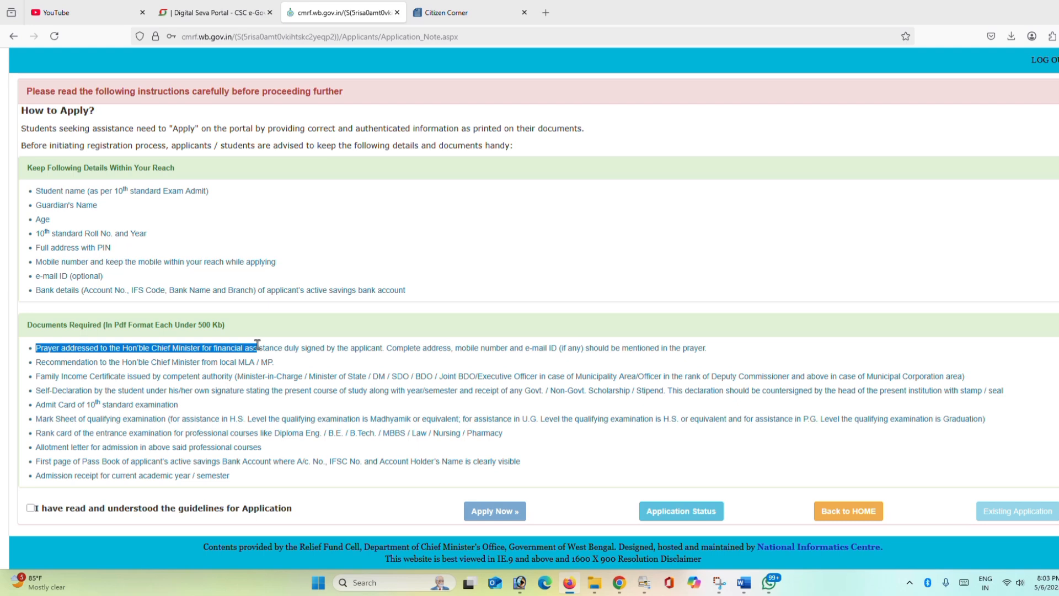
drag(390, 349, 606, 362)
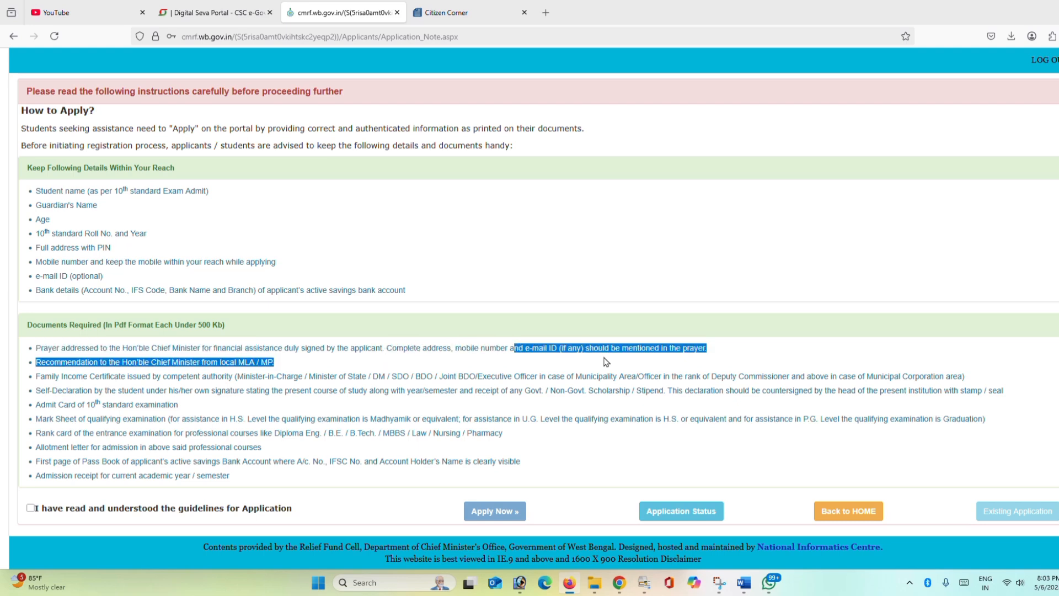
click(546, 347)
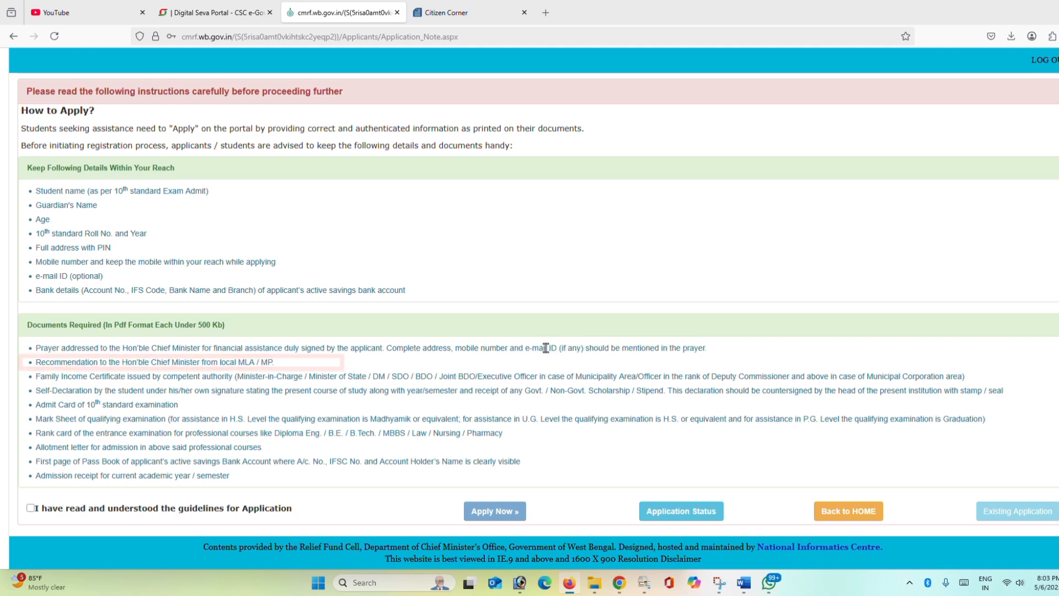
drag(38, 362, 265, 360)
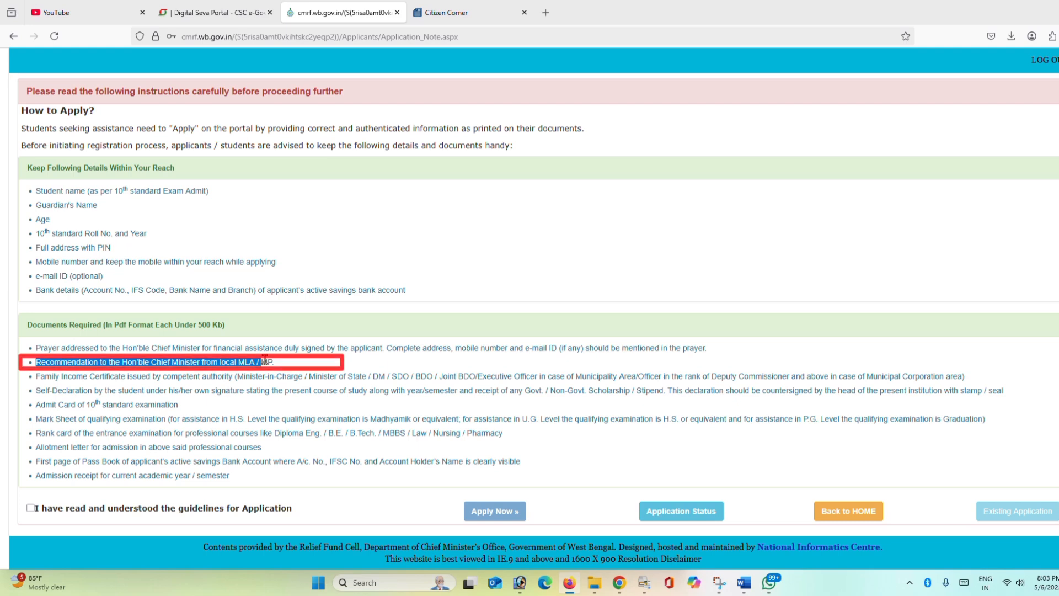
- Switch to Word, review the MLA recommendation form in the application document and return to the guidelines page
click(743, 581)
scroll(594, 451, down, 15)
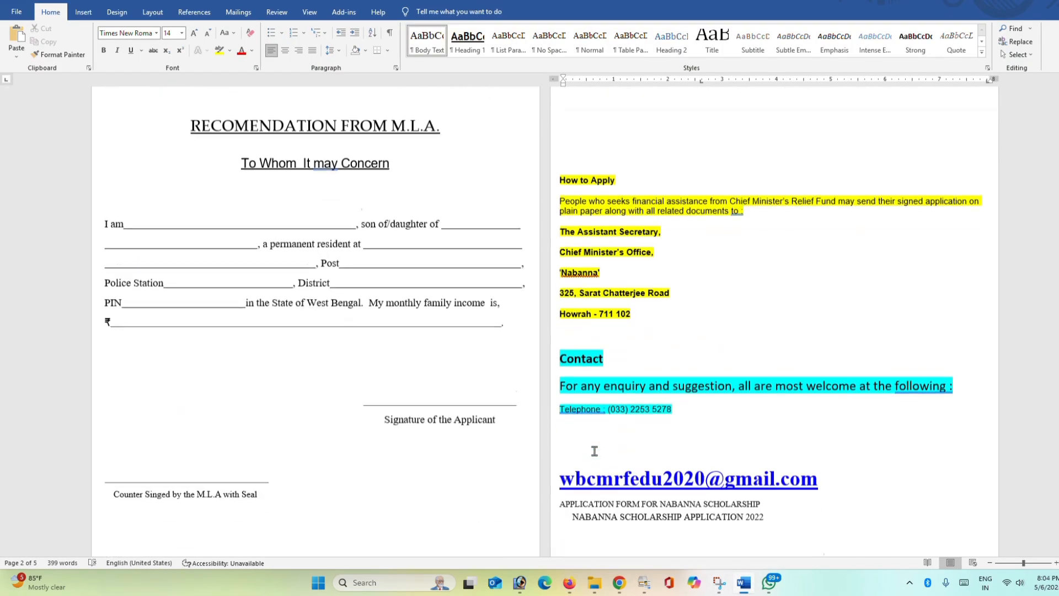
drag(190, 170, 452, 171)
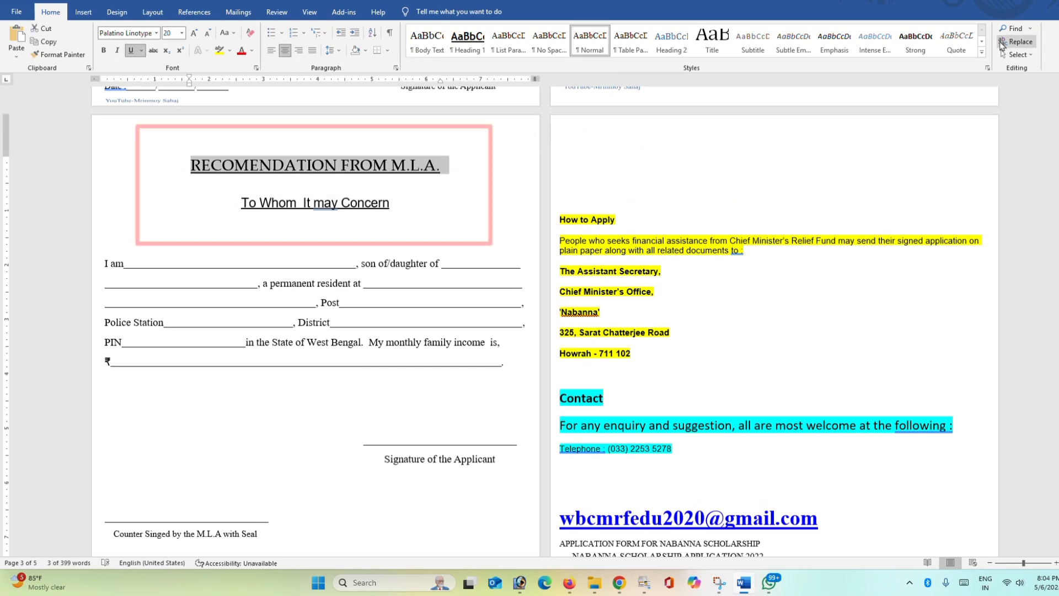
scroll(314, 385, down, 1)
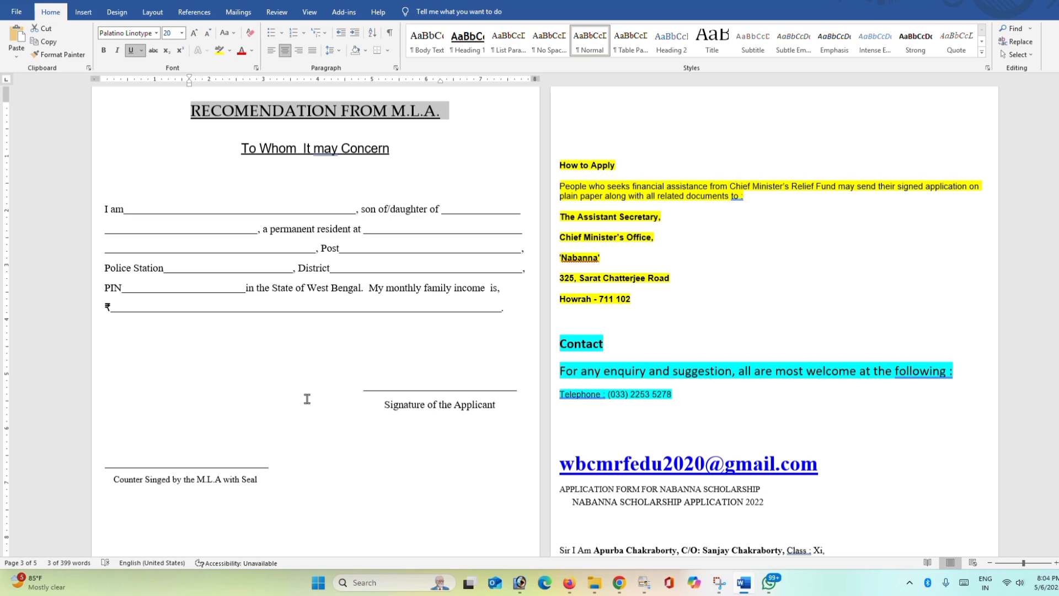
click(1019, 1)
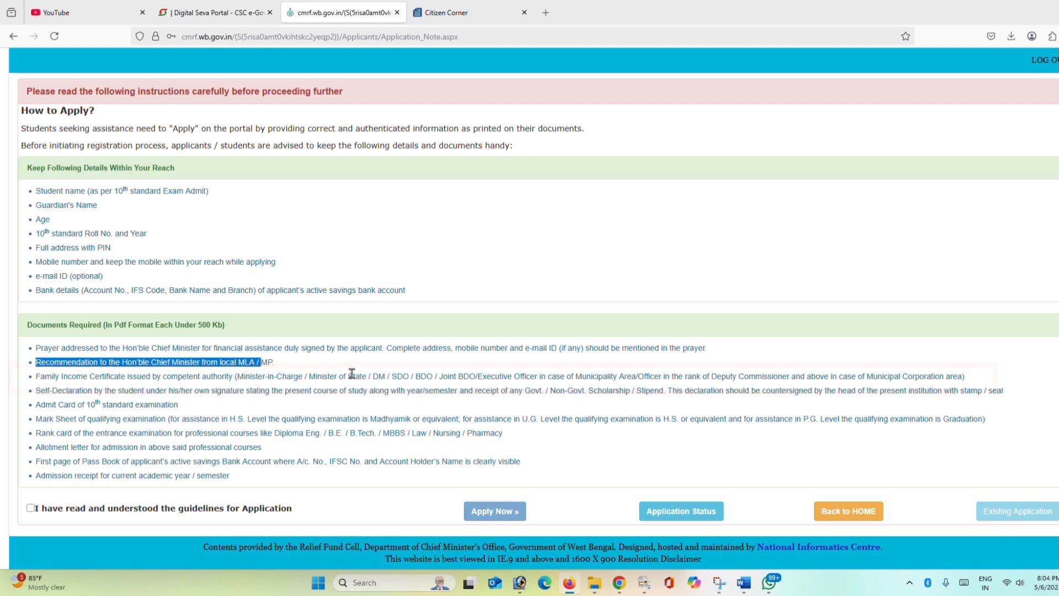
- Examine the issuing authorities for the Family Income Certificate and the student's Self-Declaration requirement in the documents list
drag(392, 376, 416, 379)
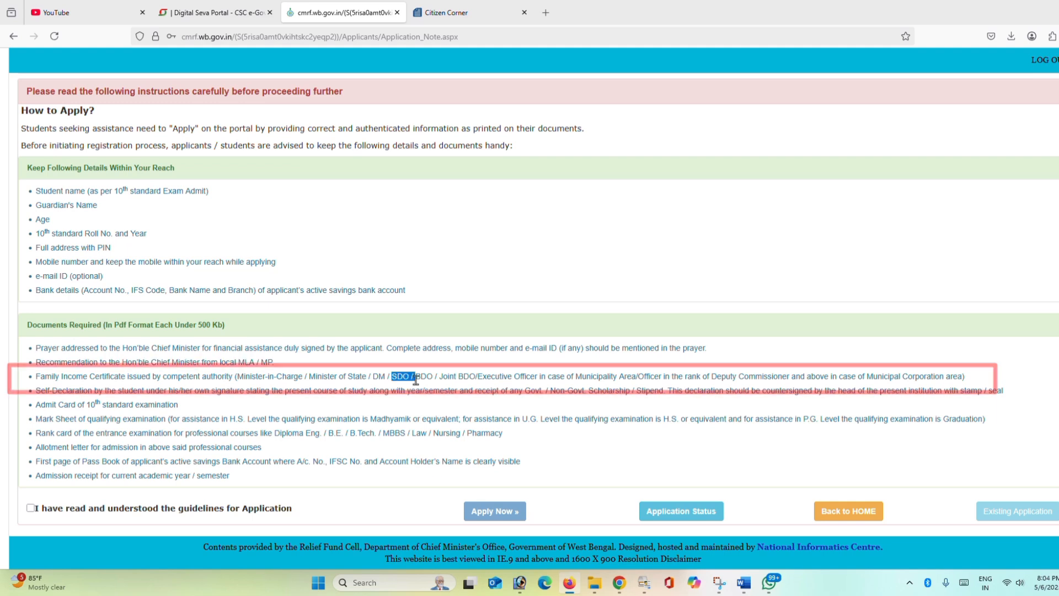
click(419, 377)
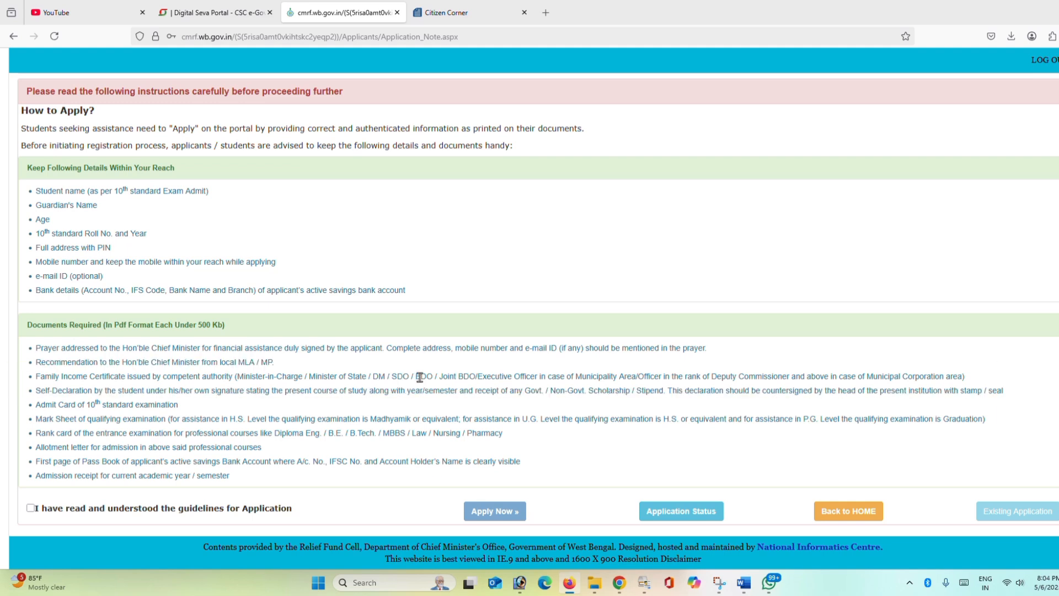
drag(421, 378, 439, 375)
drag(41, 390, 134, 389)
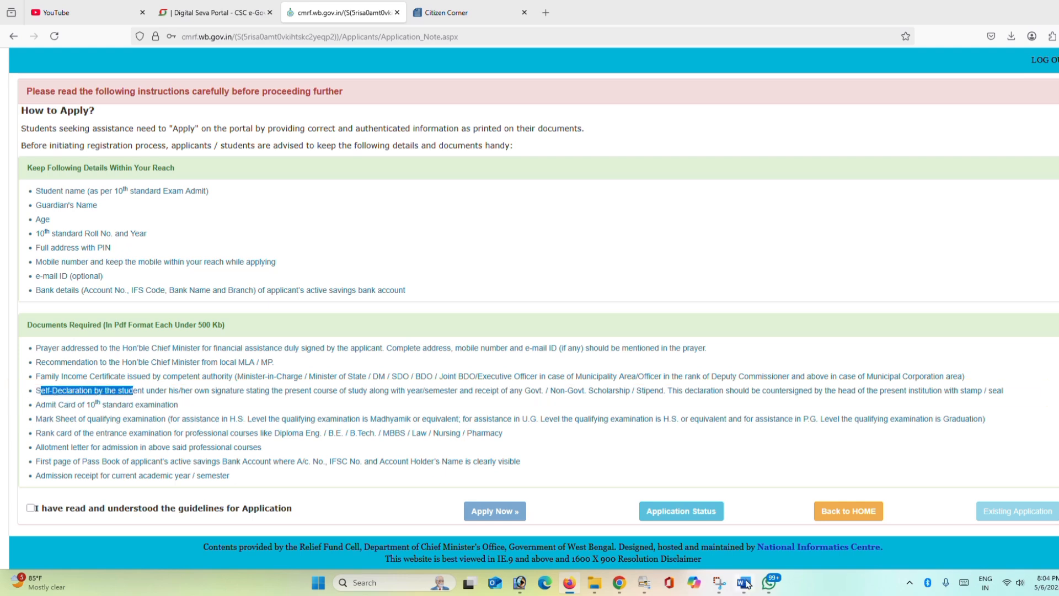
- Switch to Word, review the Self Declaration (1st Time) form with its applicant signature and institute countersignature lines, and return to the guidelines page
key(alt+Tab)
scroll(598, 351, up, 7)
scroll(599, 350, up, 5)
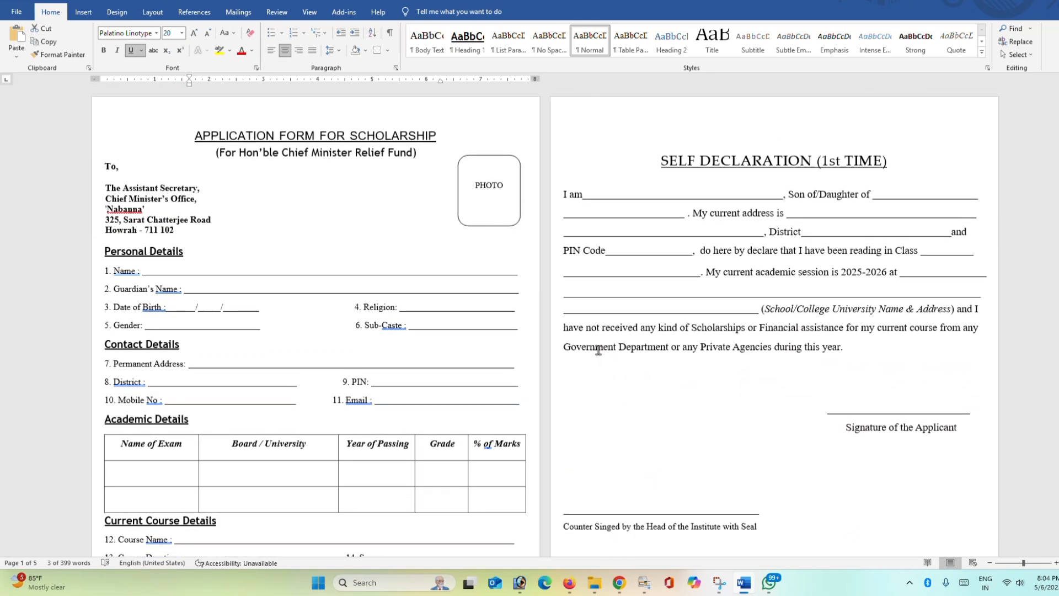
drag(661, 163, 841, 169)
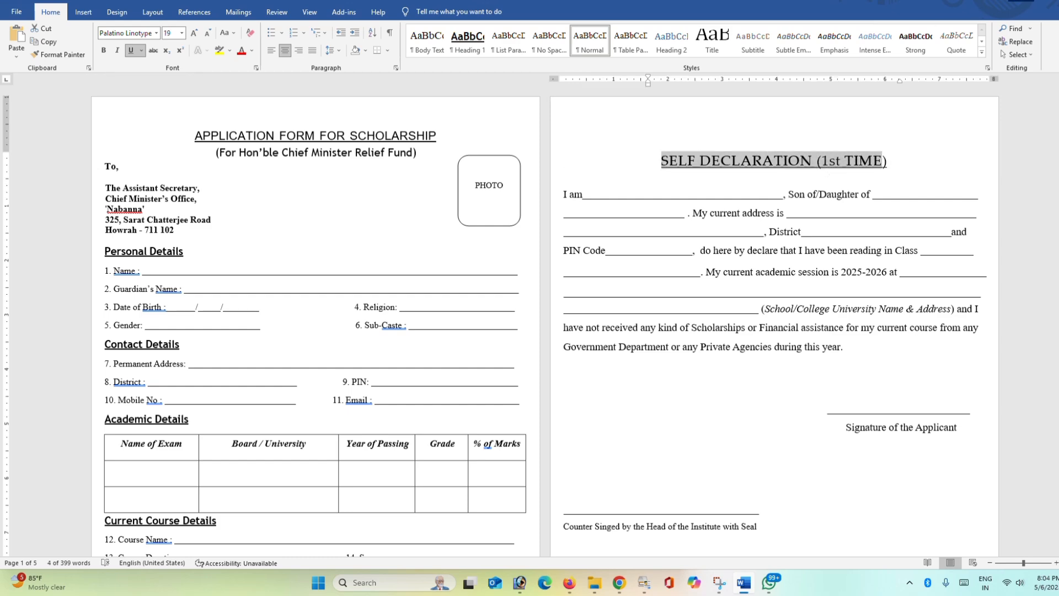
key(alt+Tab)
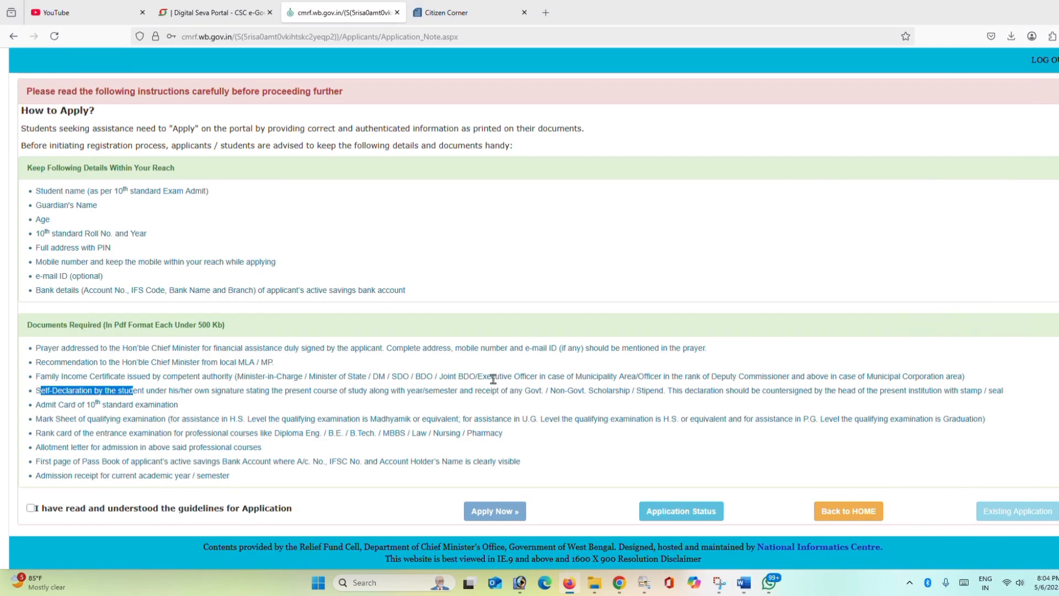
click(743, 586)
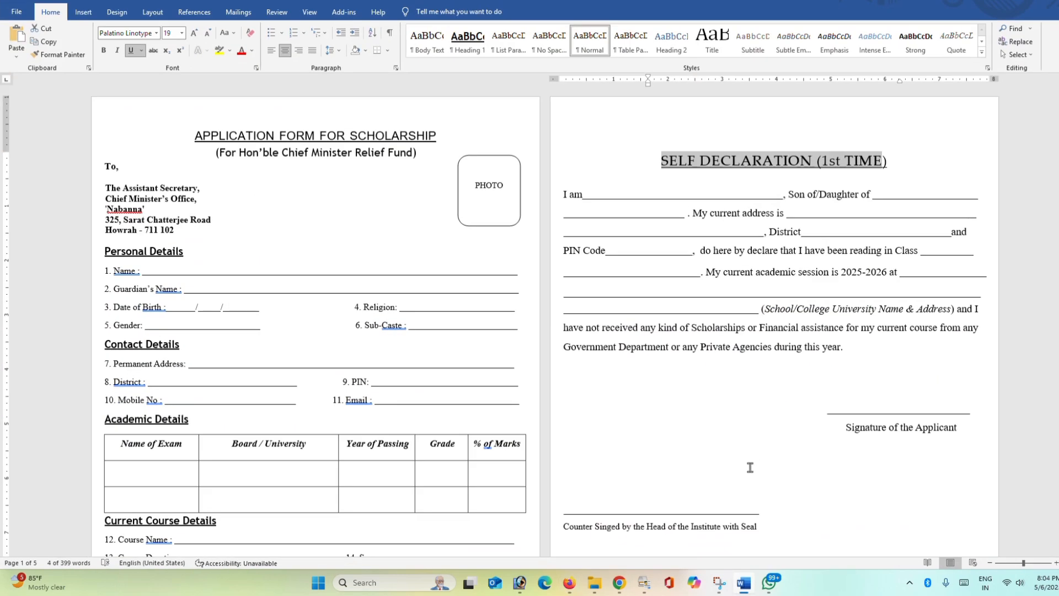
double_click(724, 508)
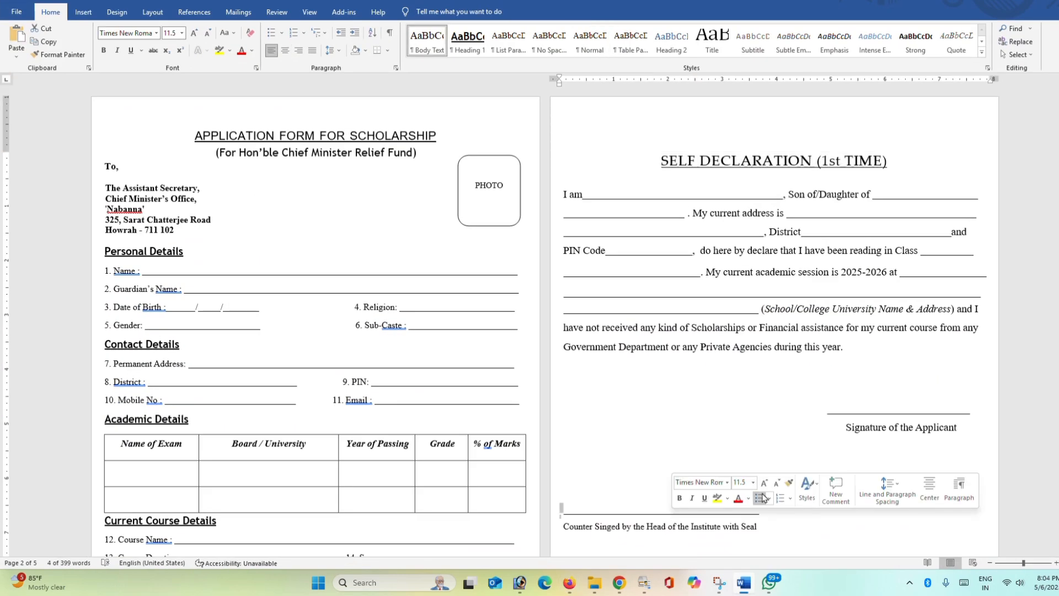
click(858, 418)
key(alt+Tab)
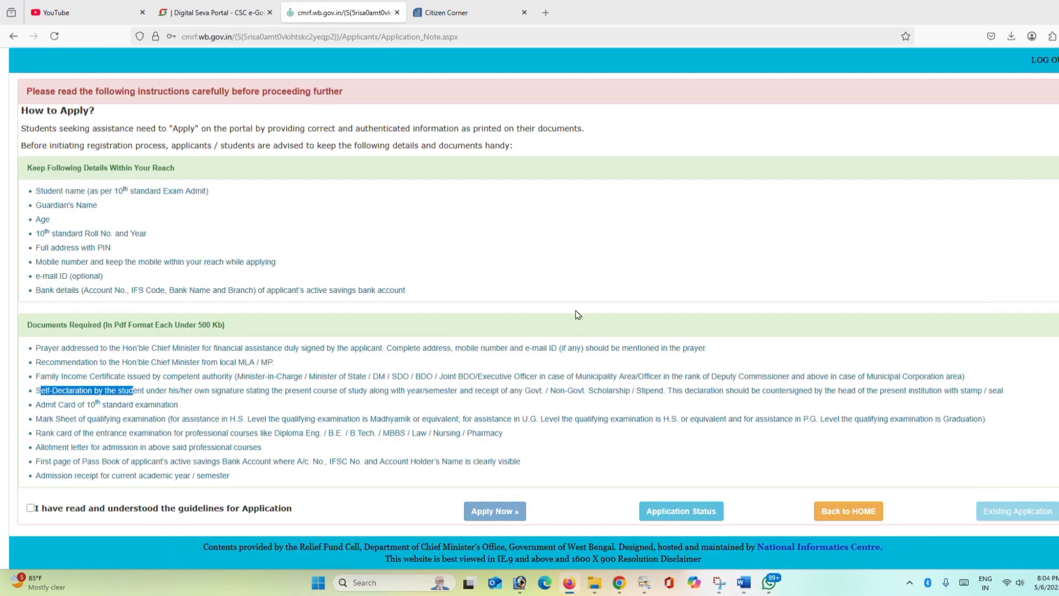
- Examine the 10th standard admit card, qualifying mark sheet and professional-course rank card requirements in the documents list
drag(35, 404, 185, 406)
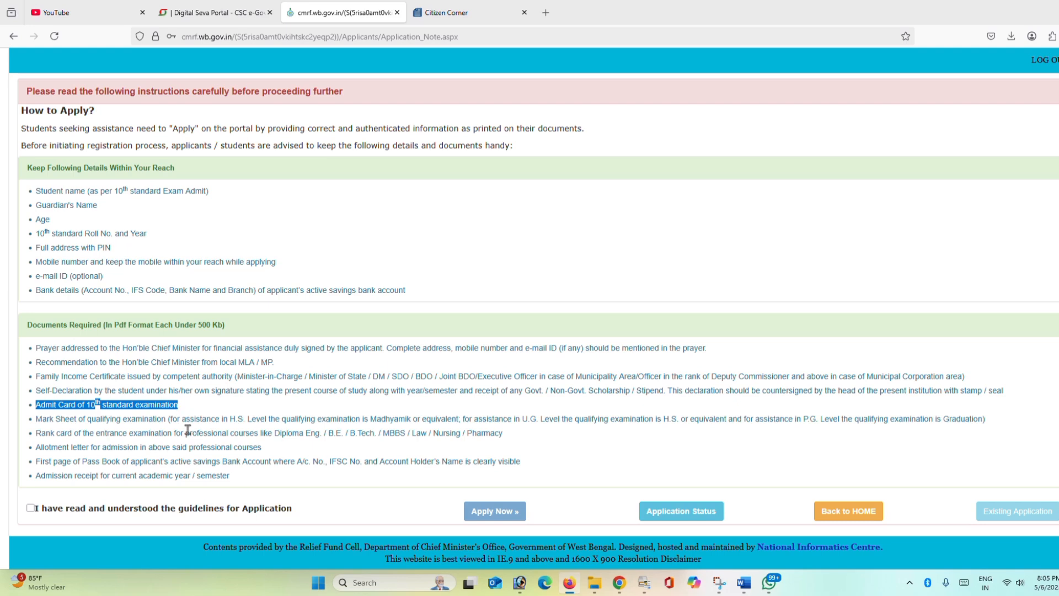
click(38, 421)
drag(38, 421, 350, 420)
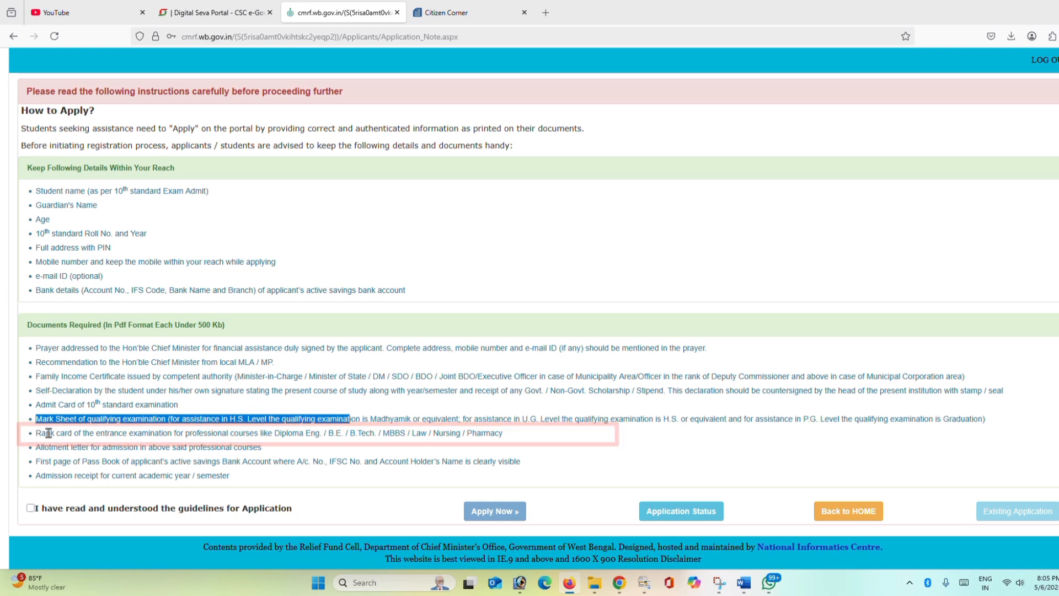
drag(37, 433, 322, 434)
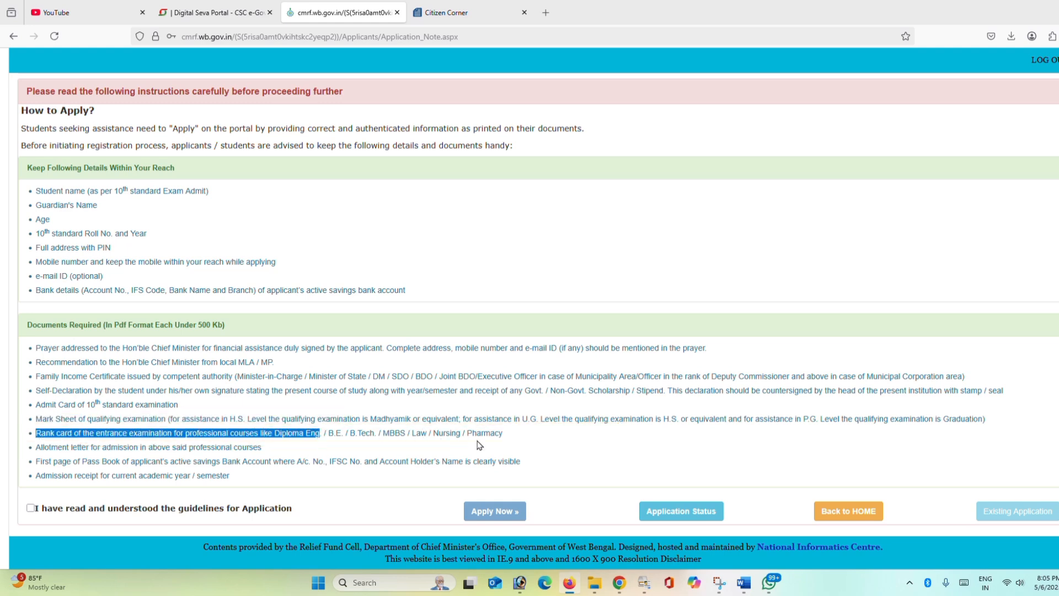
drag(502, 434, 332, 434)
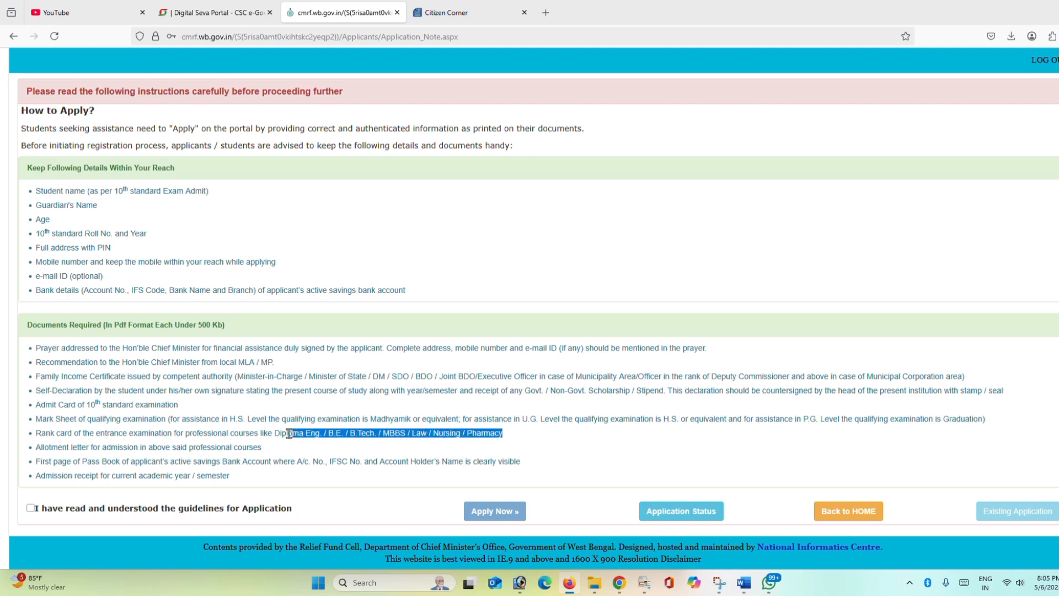
- Read the allotment letter, bank pass book first page and current admission receipt requirements in the documents list
drag(39, 448, 163, 459)
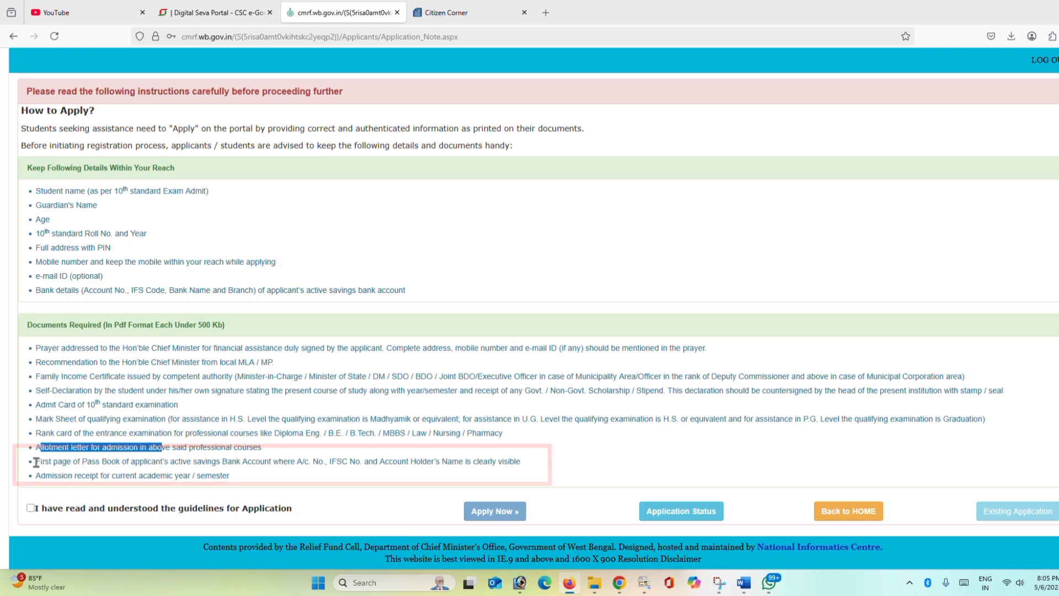
drag(35, 461, 345, 462)
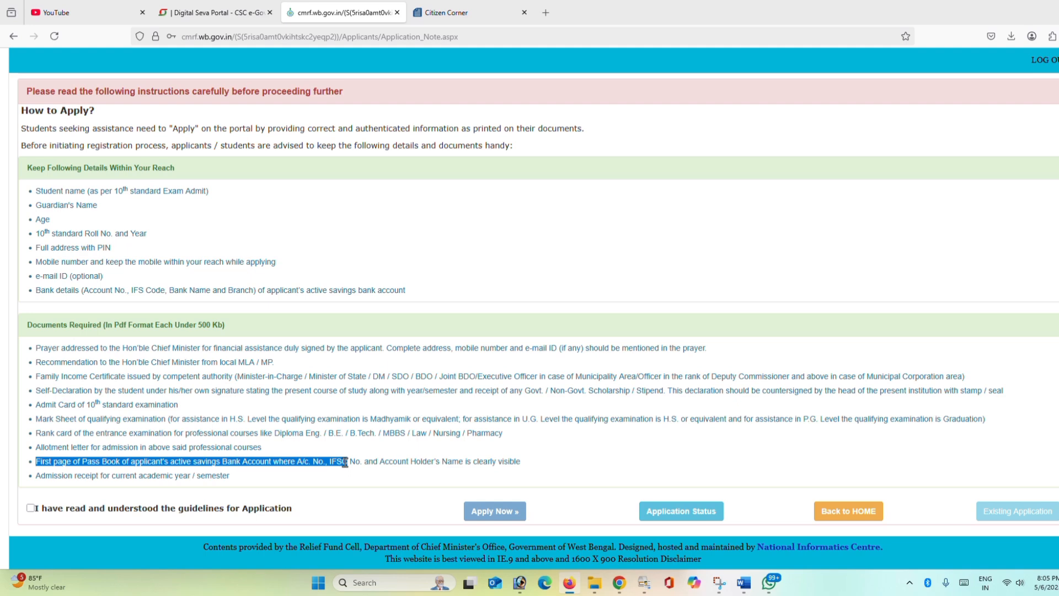
click(37, 478)
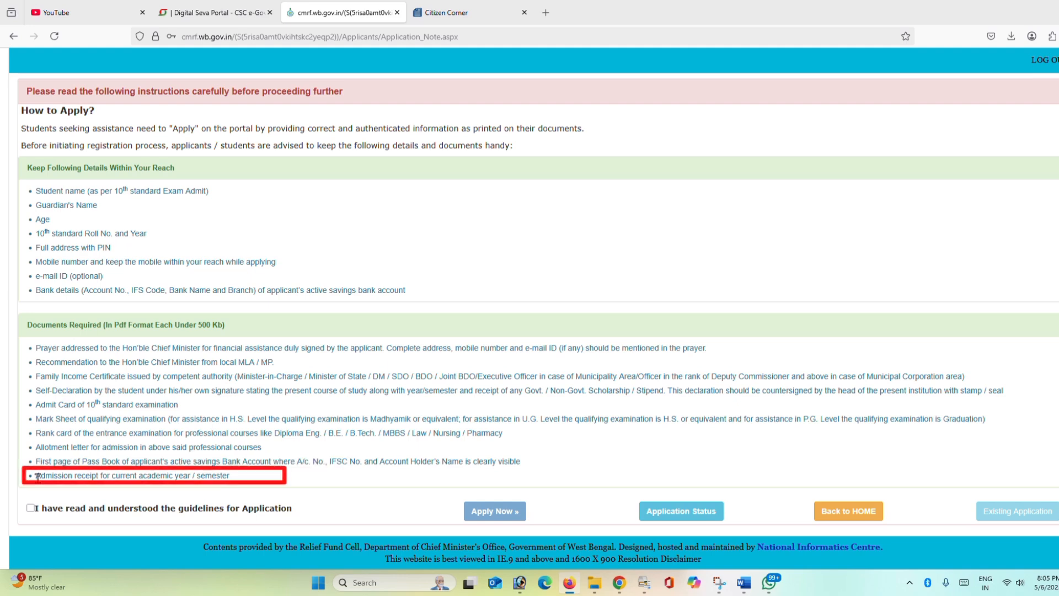
drag(38, 478, 179, 475)
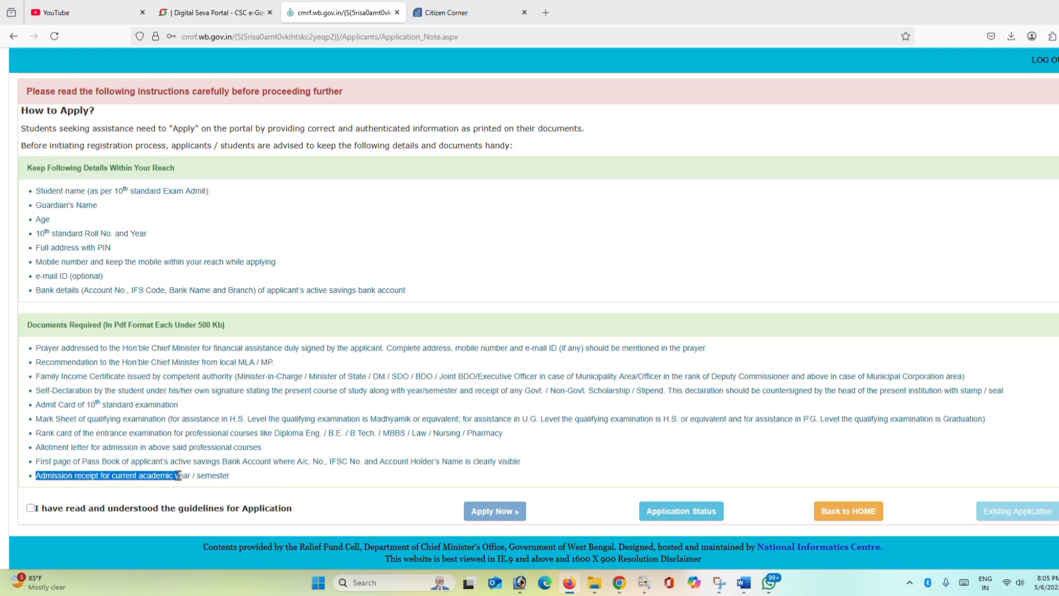
- Confirm that the application guidelines have been read and understood, and start the online application
click(31, 508)
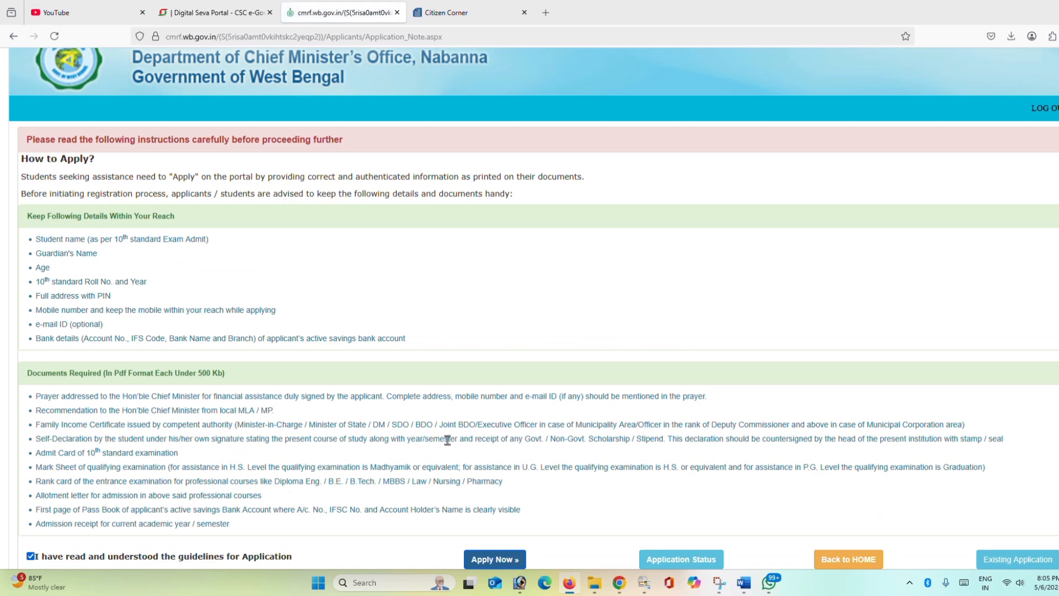
scroll(448, 441, down, 1)
click(490, 516)
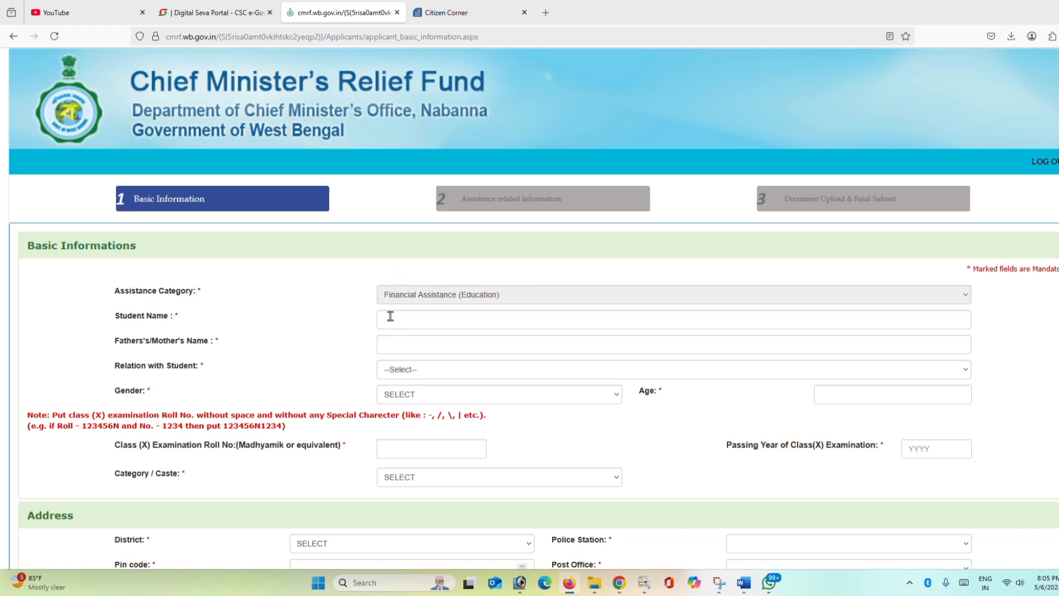
- Look over the Basic Information form's student, address and other-details fields, from the assistance category to the MLA/MP recommendation
scroll(389, 325, down, 3)
scroll(388, 378, down, 2)
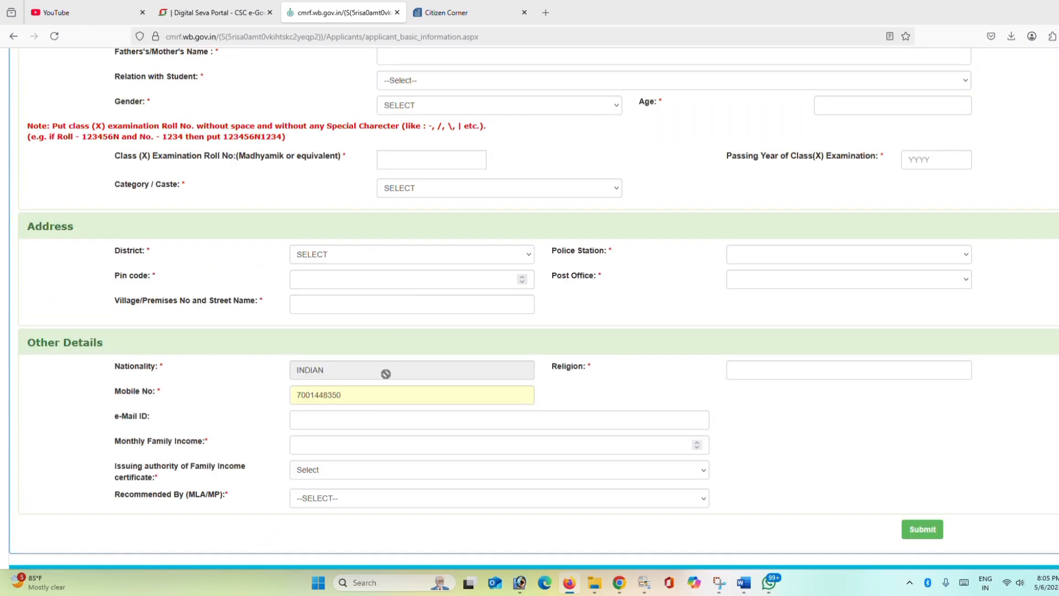
scroll(386, 374, down, 1)
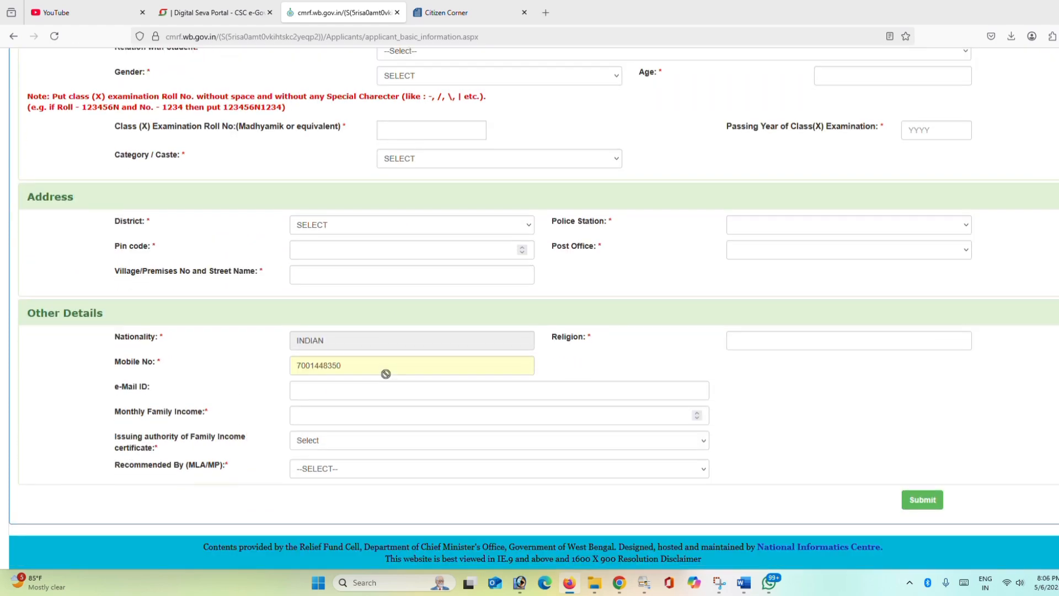
scroll(386, 373, up, 6)
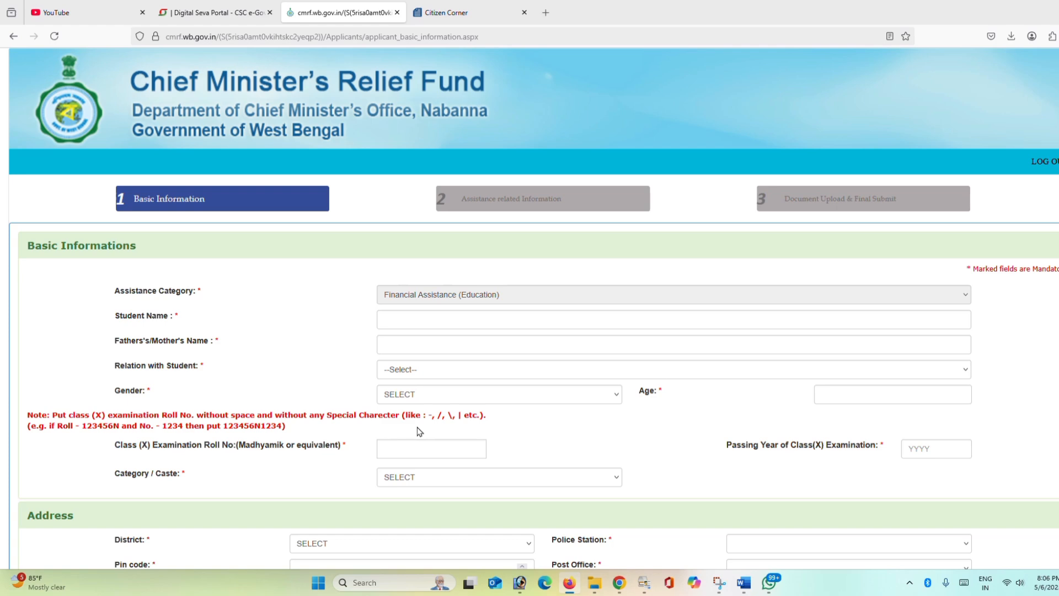
- Switch to Word and review the scholarship application form's heading and the M.L.A. recommendation page
click(743, 583)
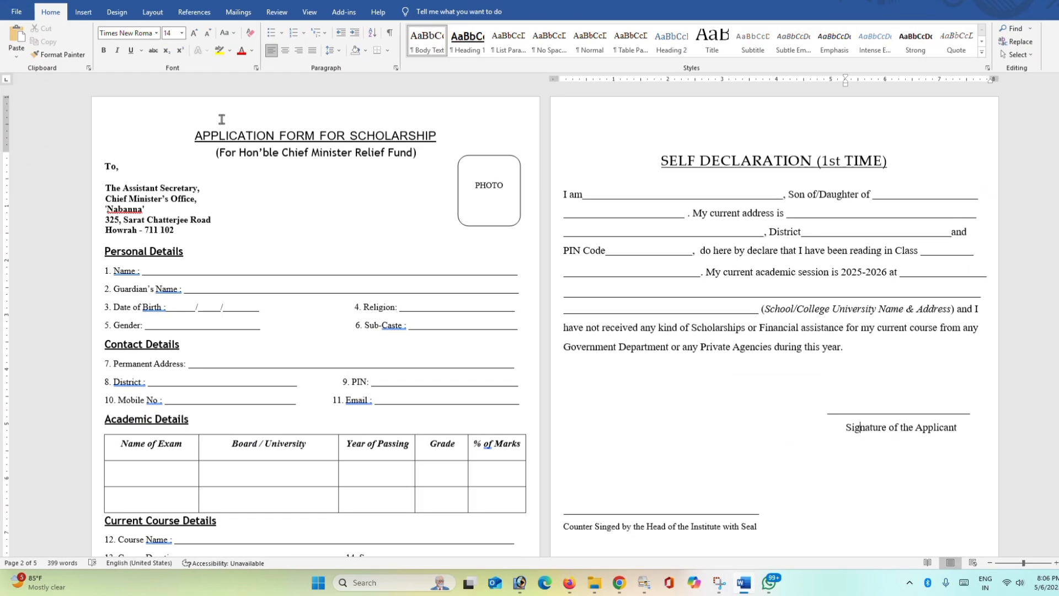
drag(195, 135, 442, 136)
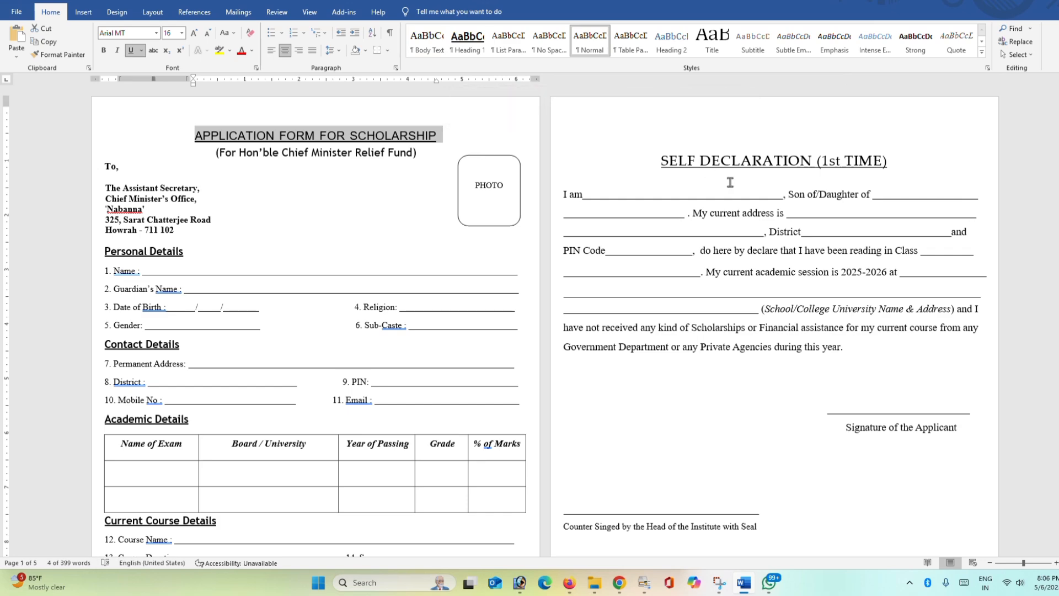
scroll(678, 180, down, 10)
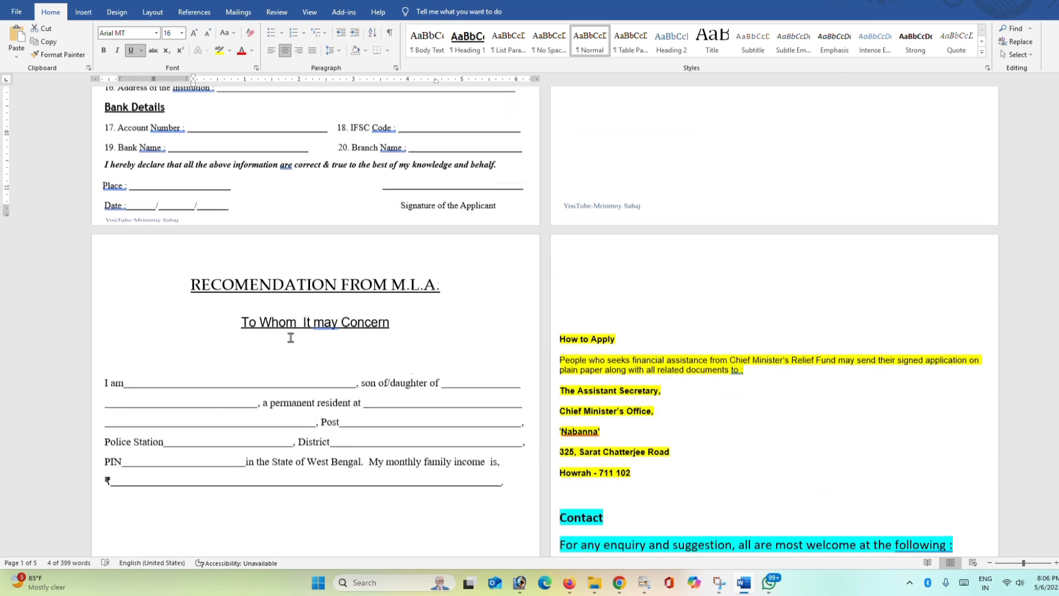
drag(191, 274, 478, 288)
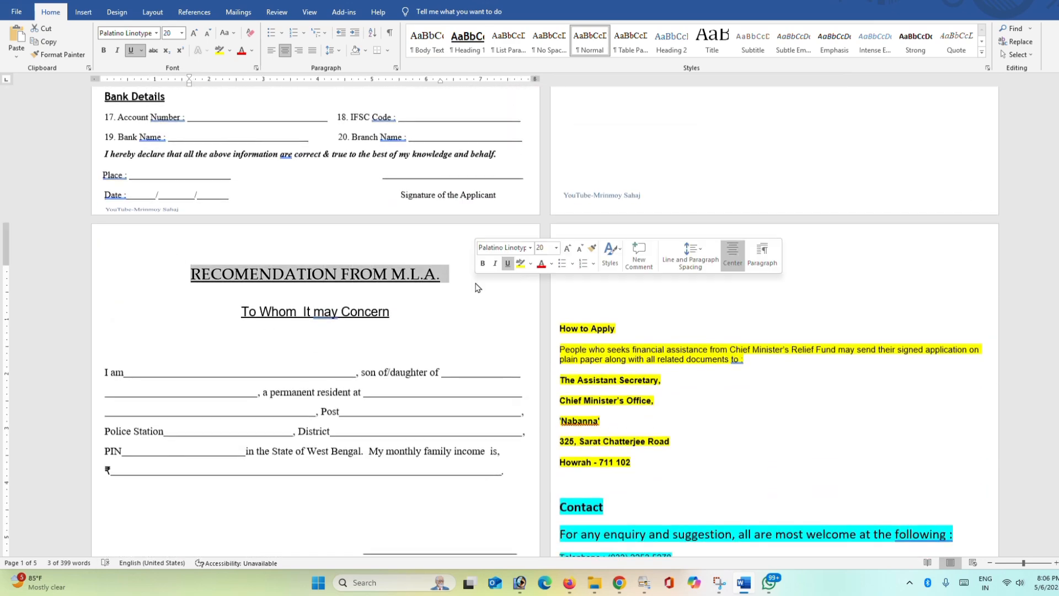
scroll(474, 287, up, 10)
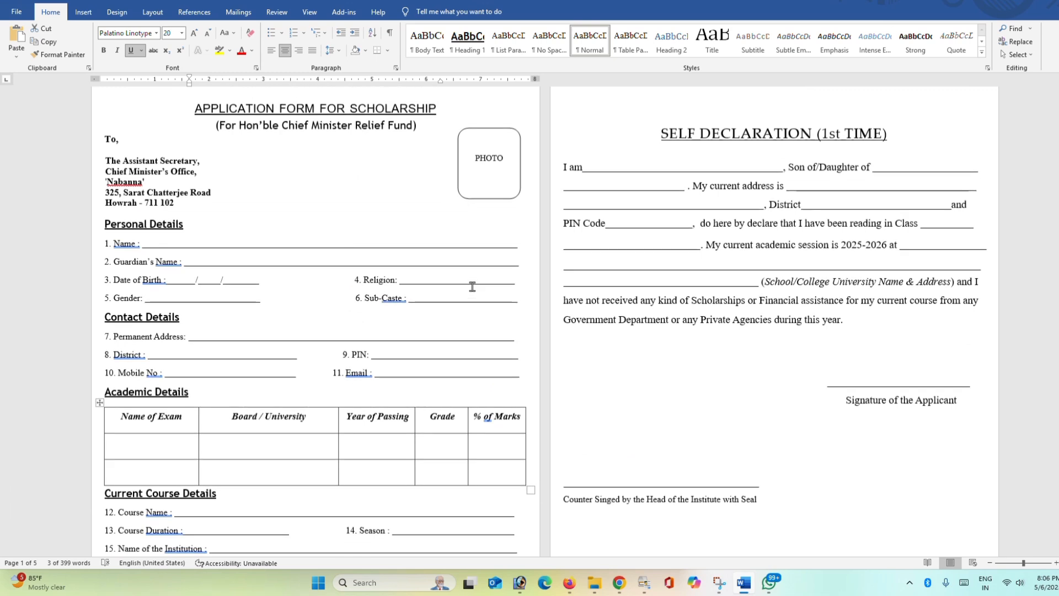
scroll(472, 286, up, 1)
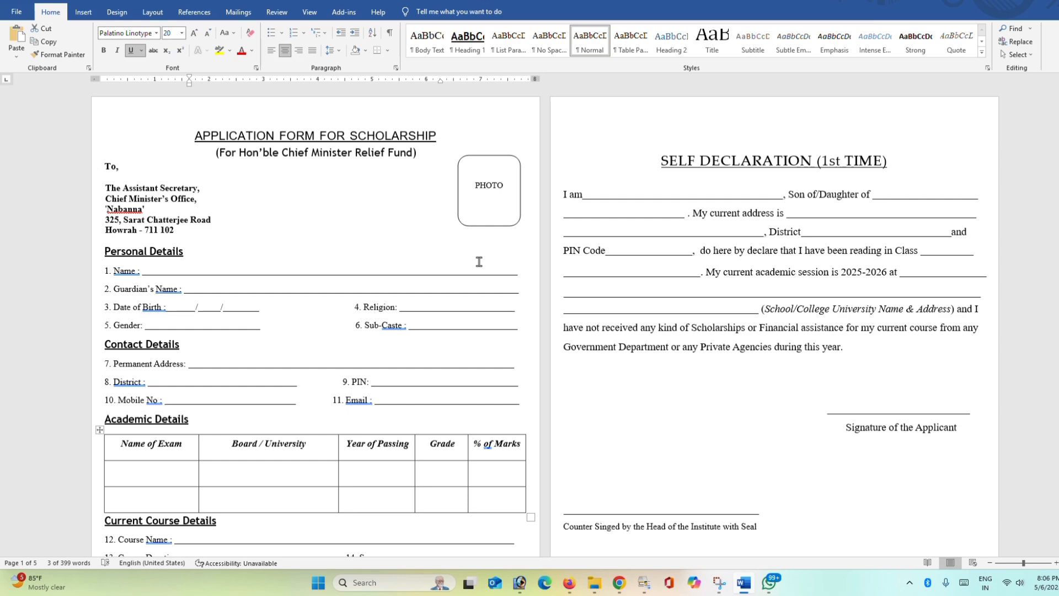
- Examine the scholarship application form's personal, contact, academic, current course and bank details sections
scroll(479, 262, down, 4)
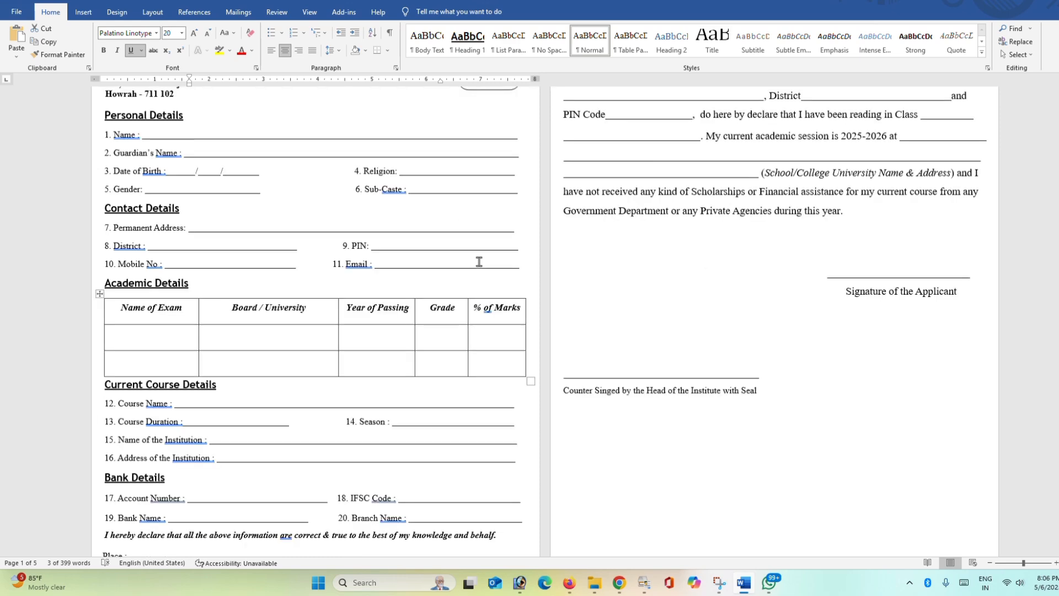
scroll(475, 263, up, 3)
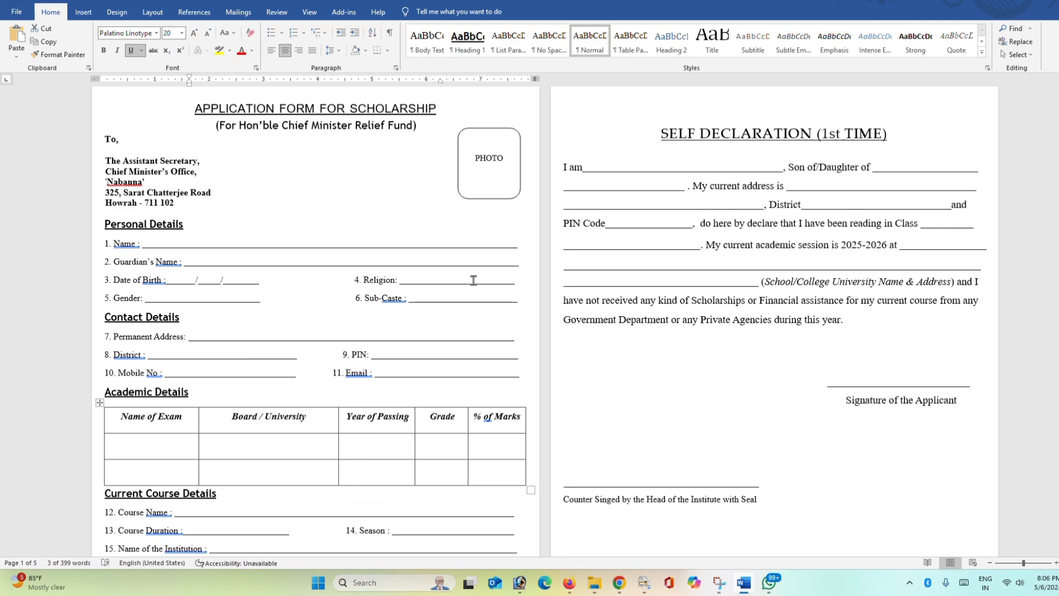
scroll(431, 293, down, 2)
scroll(434, 292, up, 3)
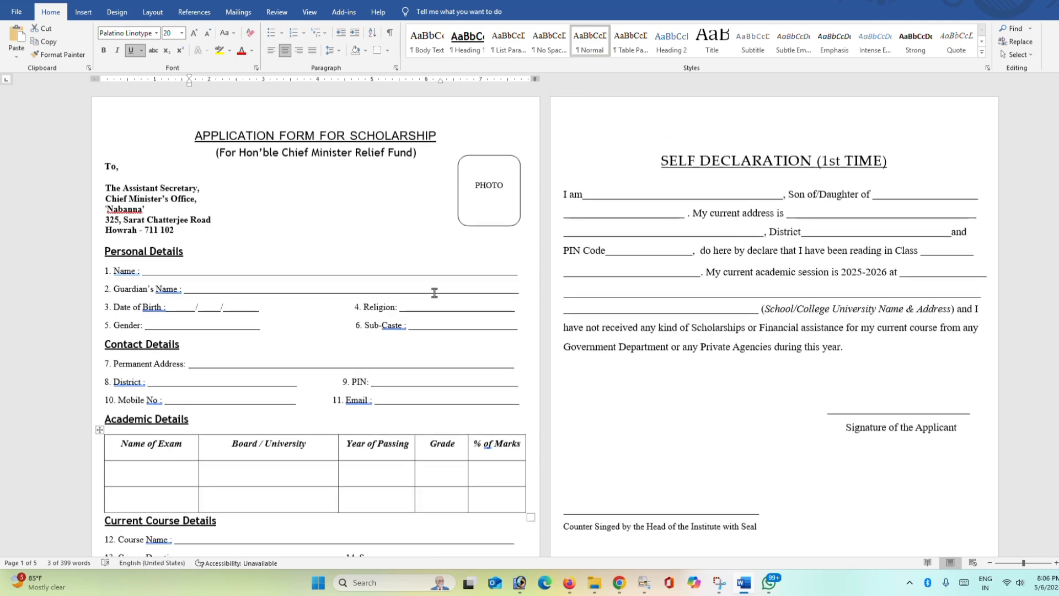
scroll(434, 293, down, 5)
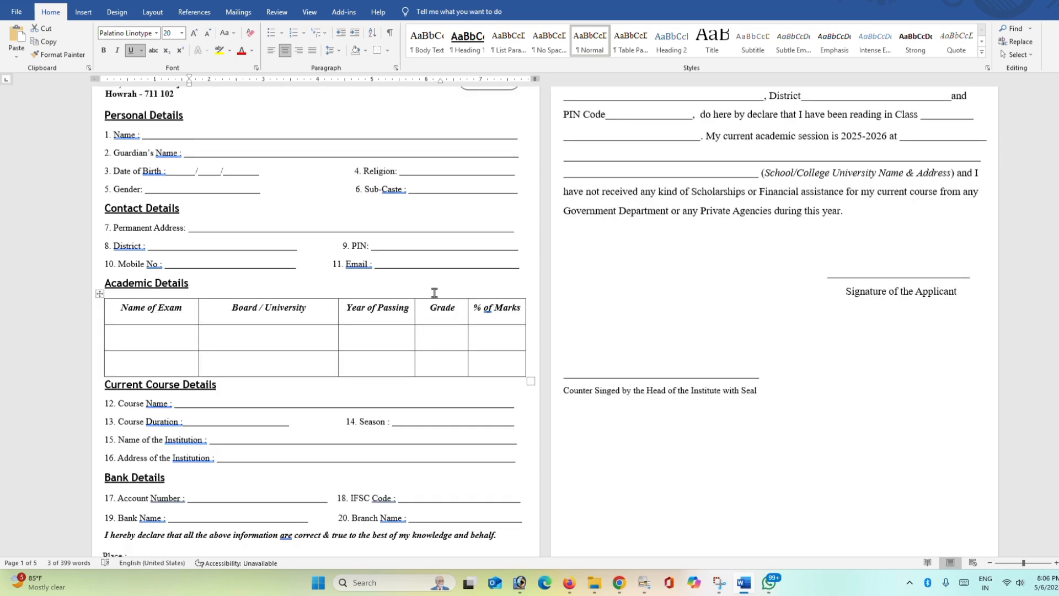
scroll(434, 293, up, 4)
scroll(434, 293, up, 1)
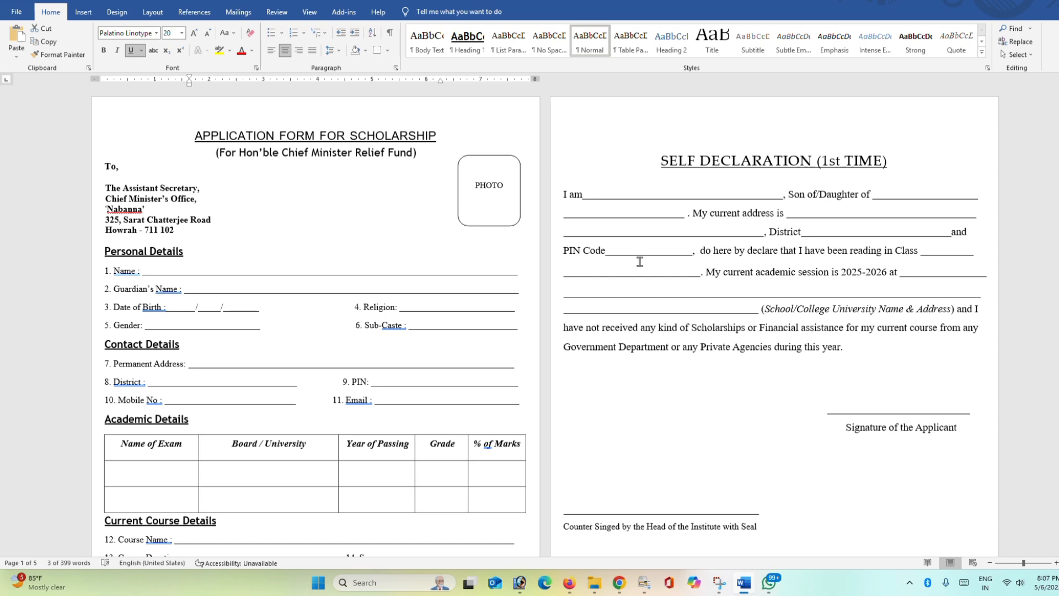
- Compare the application form and Self Declaration down to their signature lines, and continue to the M.L.A. recommendation page
scroll(639, 262, down, 3)
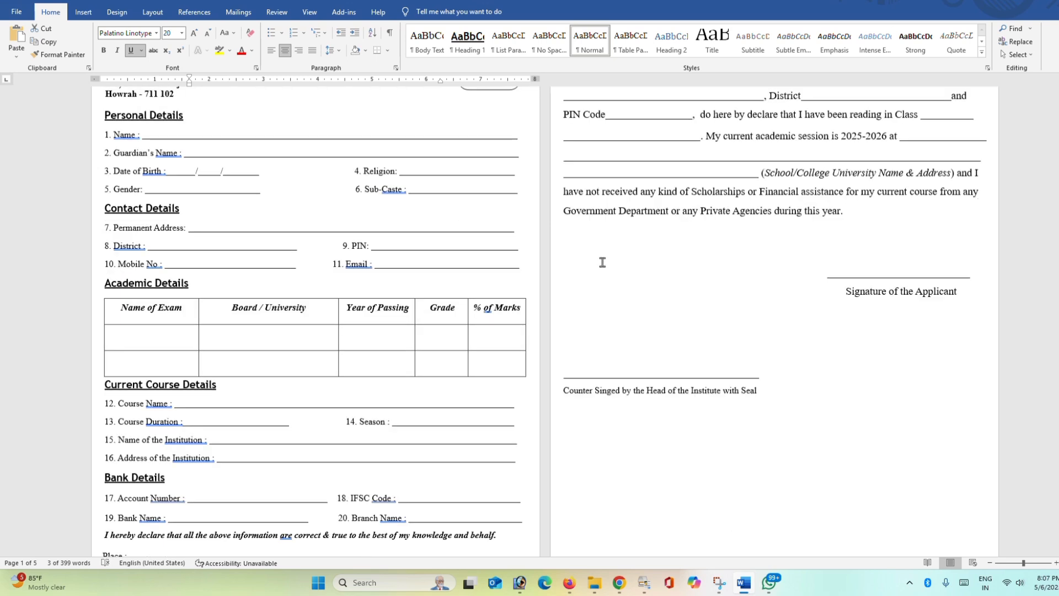
scroll(601, 276, down, 1)
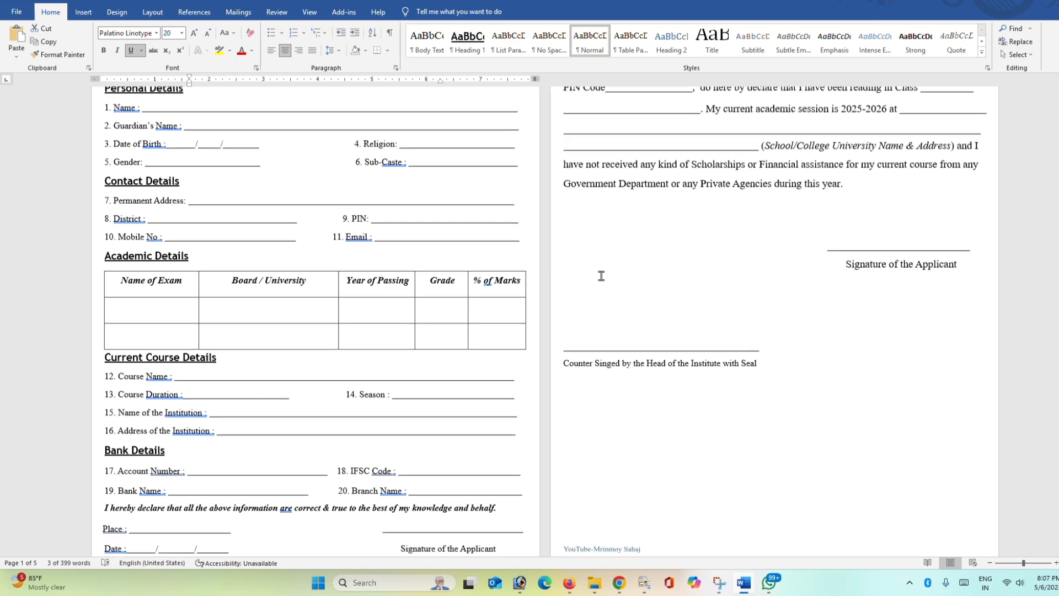
scroll(601, 276, down, 3)
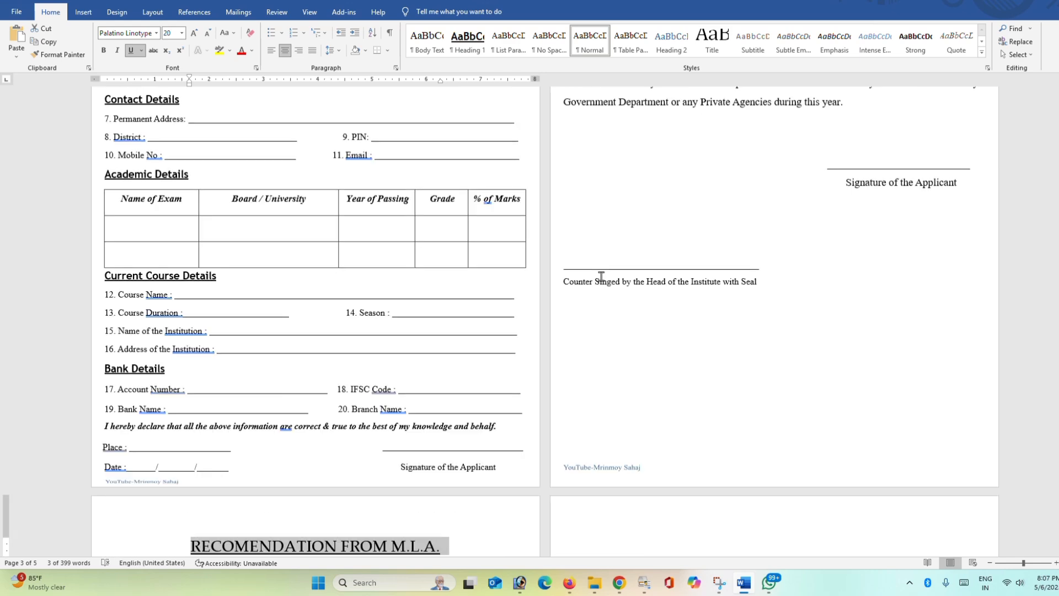
scroll(601, 276, up, 8)
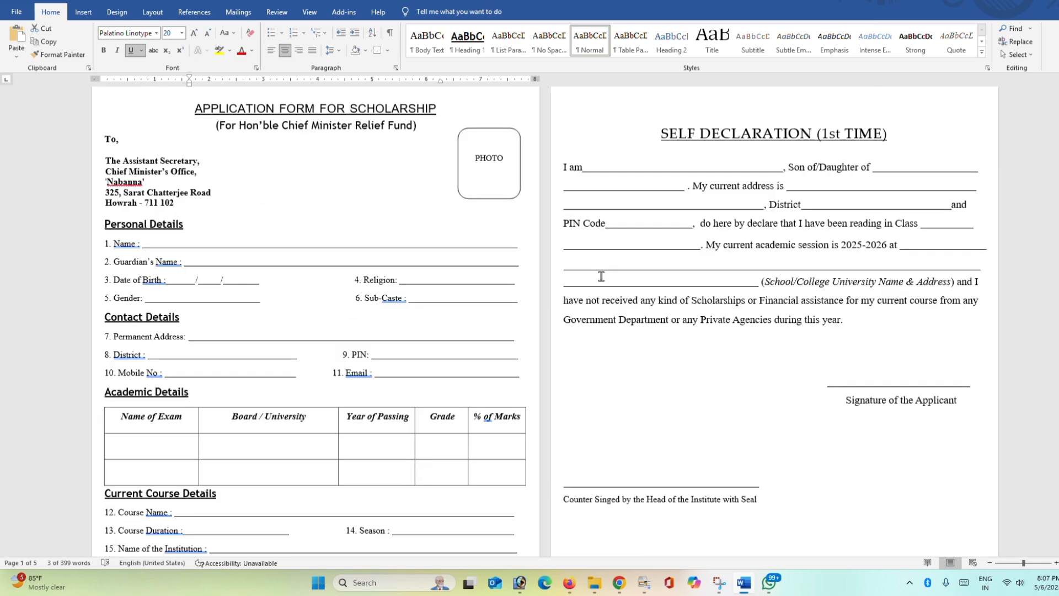
scroll(601, 275, down, 11)
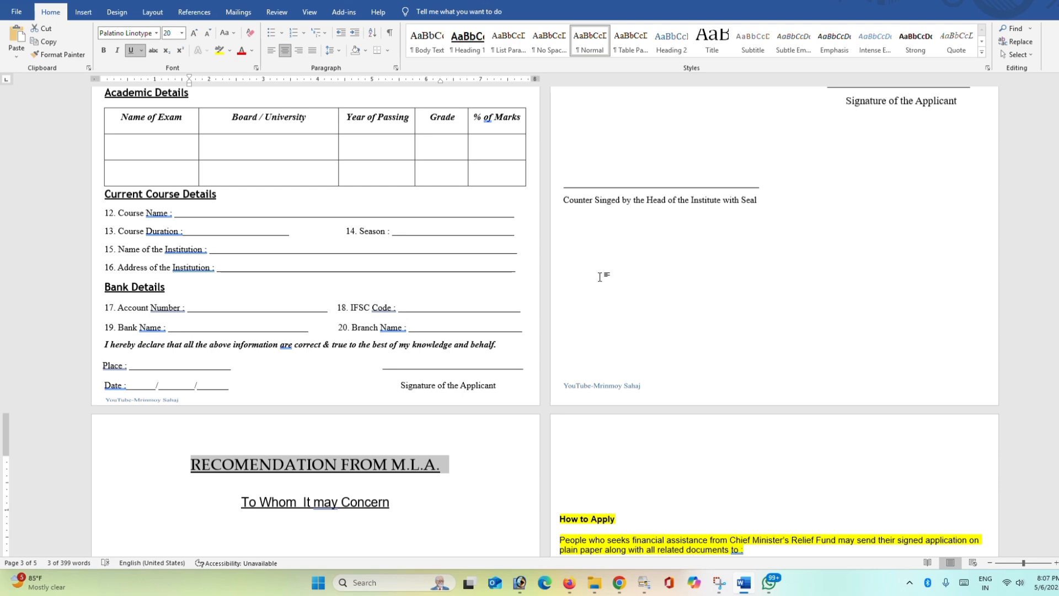
- Review the scholarship application form and the first-time Self Declaration from their headings down to the signature and countersignature lines
scroll(599, 276, down, 3)
scroll(594, 282, up, 6)
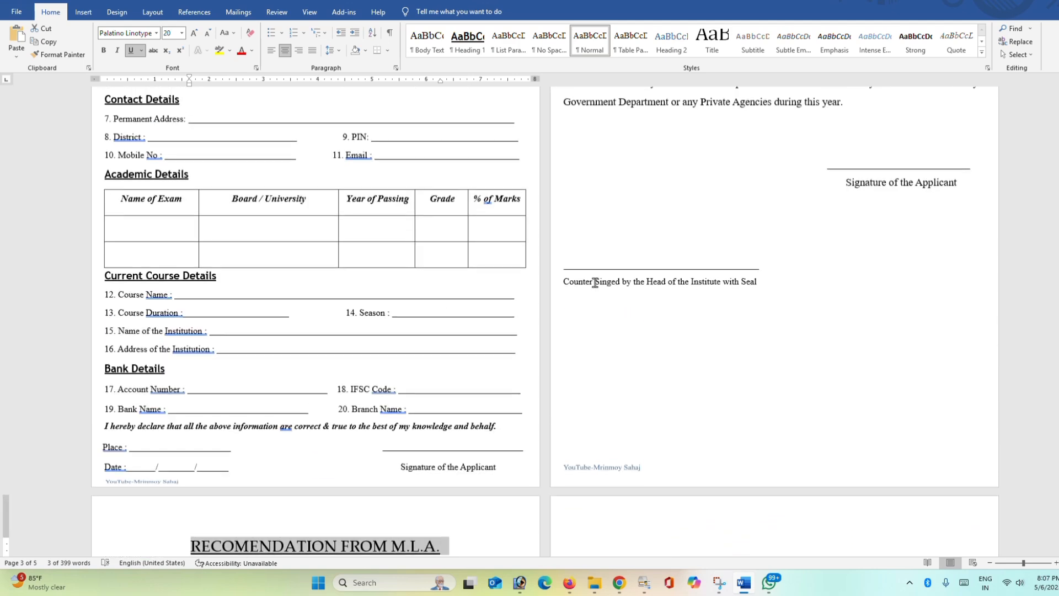
scroll(595, 282, up, 9)
scroll(595, 282, up, 1)
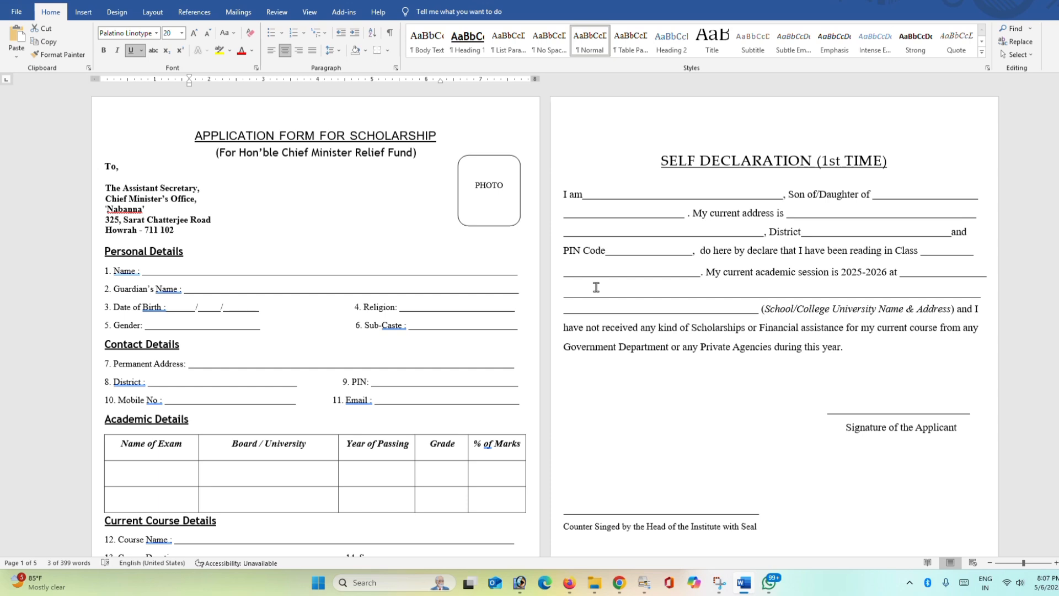
scroll(596, 287, down, 3)
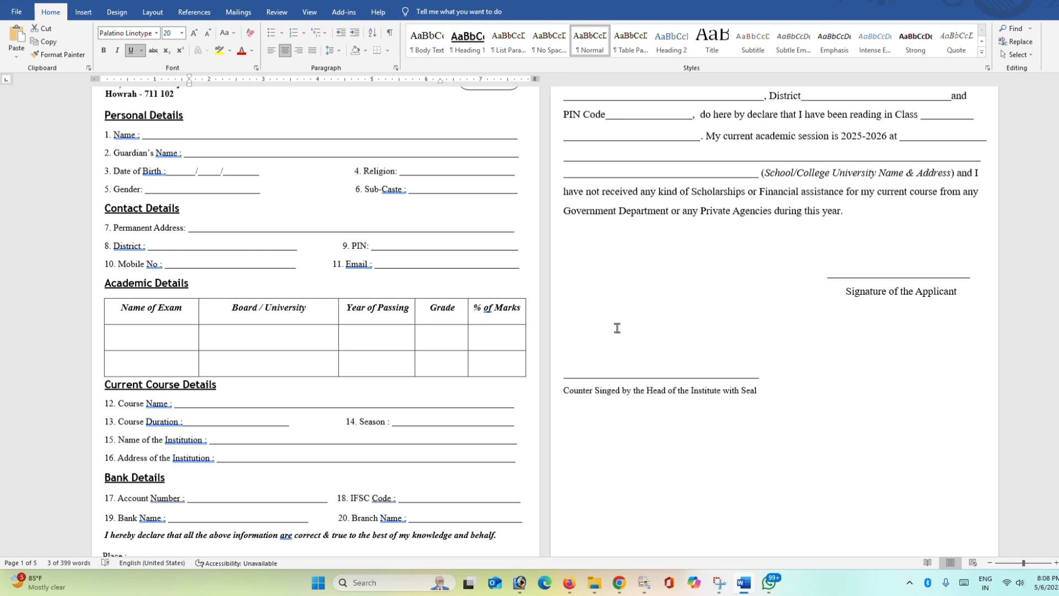
scroll(617, 328, down, 3)
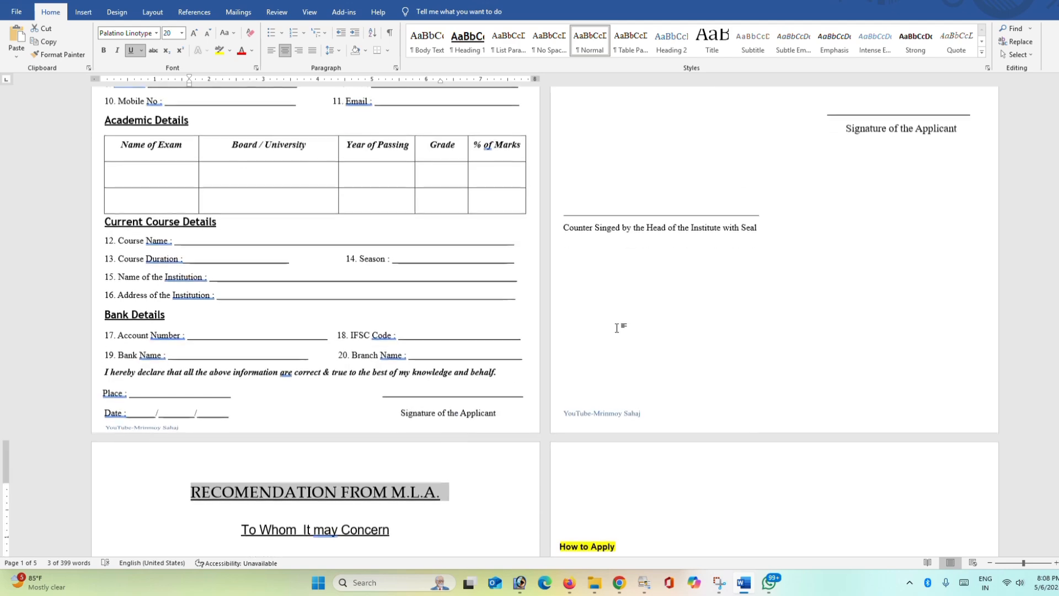
scroll(618, 328, down, 2)
scroll(603, 295, up, 2)
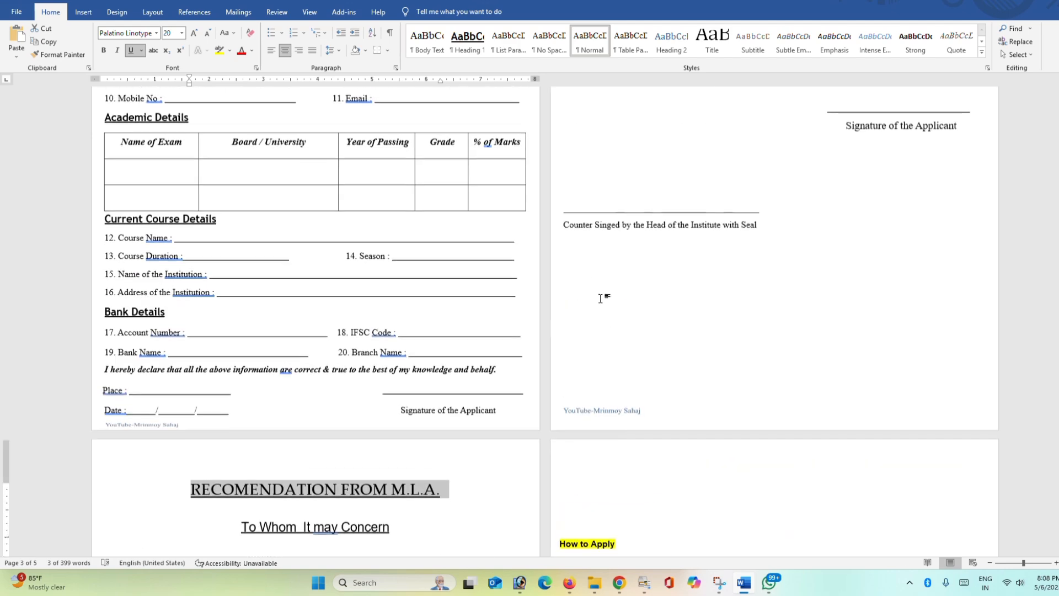
- Examine the Self Declaration's line for the head of the institute's countersignature and seal, and switch back to the Basic Information form in Firefox
drag(562, 231, 751, 228)
click(746, 250)
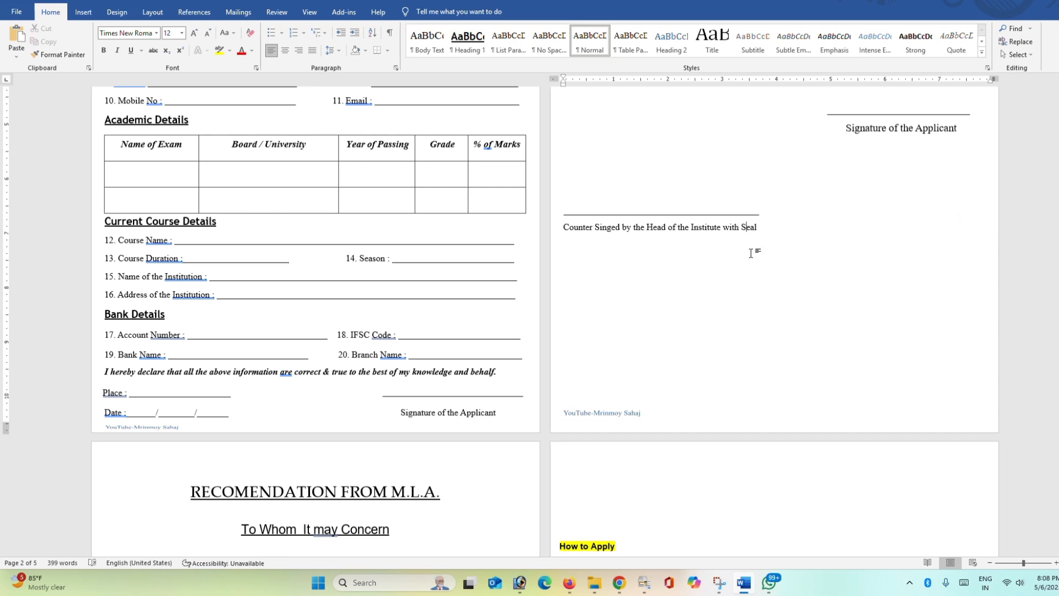
scroll(752, 253, up, 3)
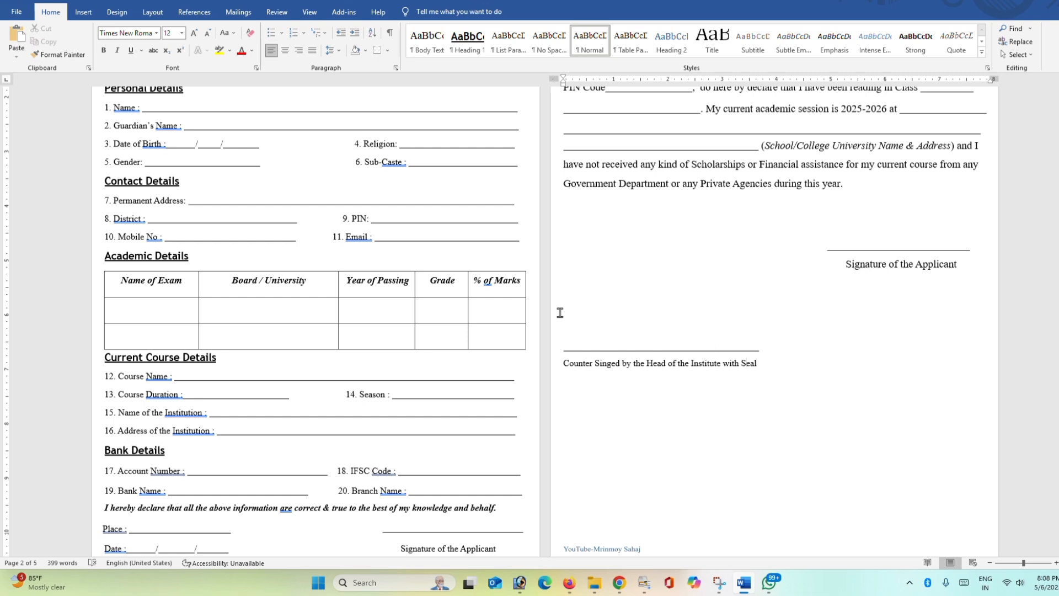
mouse_move(618, 590)
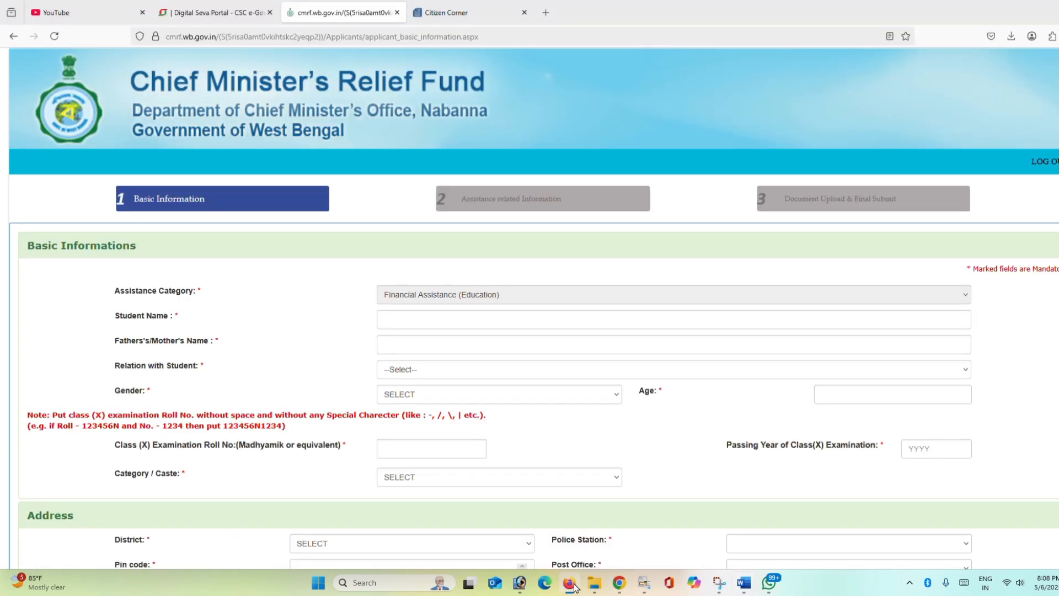
click(572, 585)
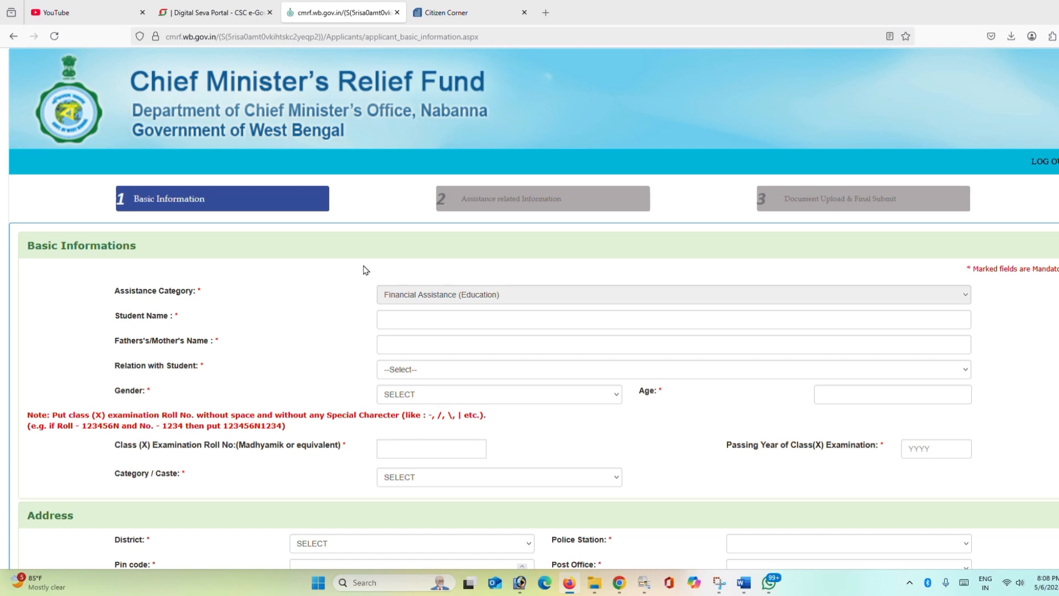